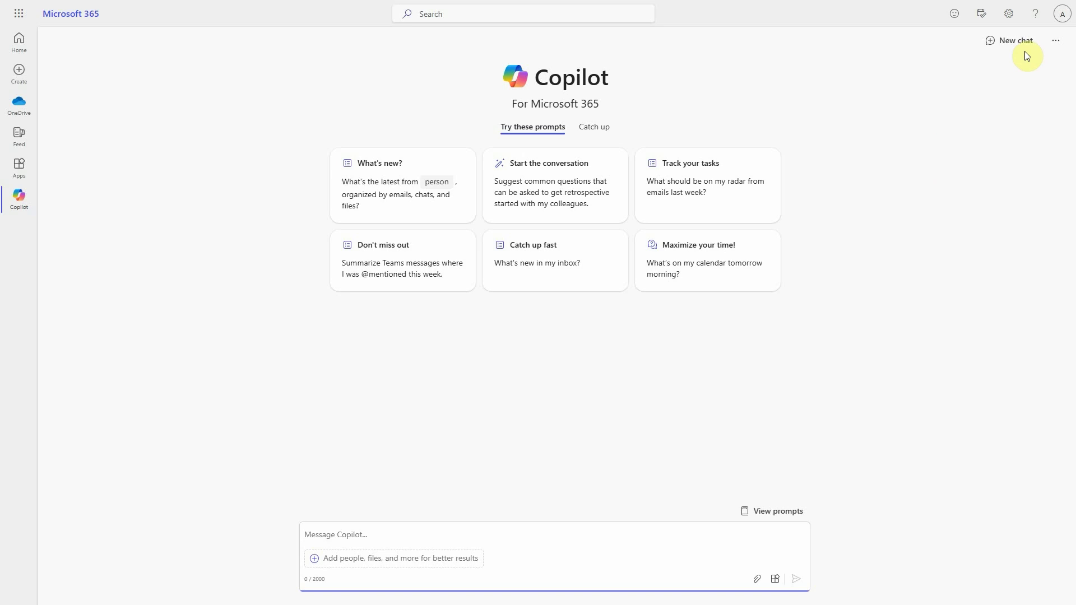
Check the signed-in account's details and then close the account menu
{"action": "left_click", "coordinate": [1062, 14]}
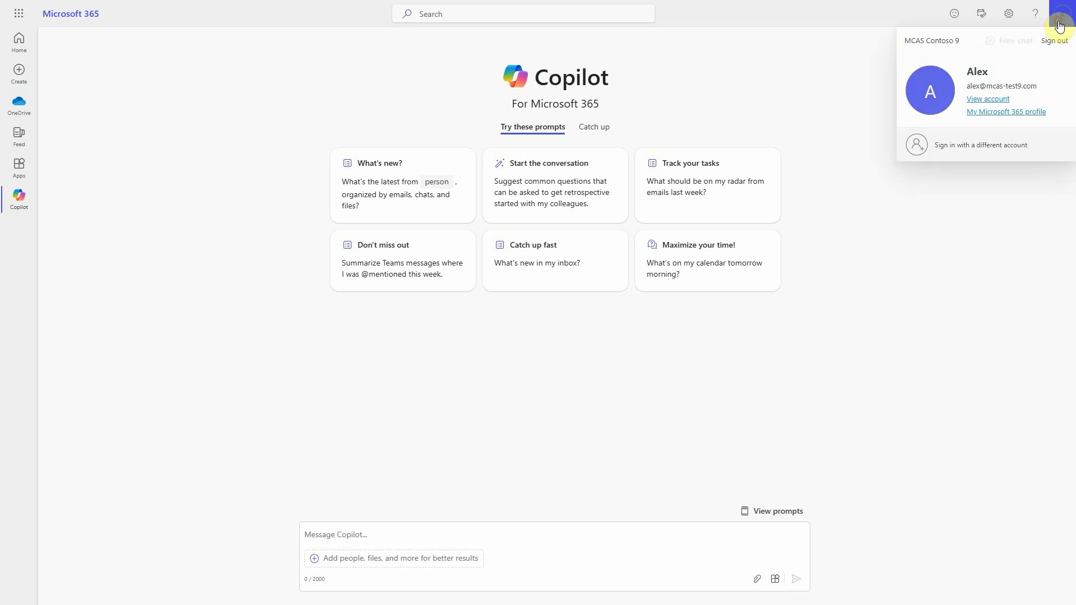
{"action": "double_click", "coordinate": [975, 73]}
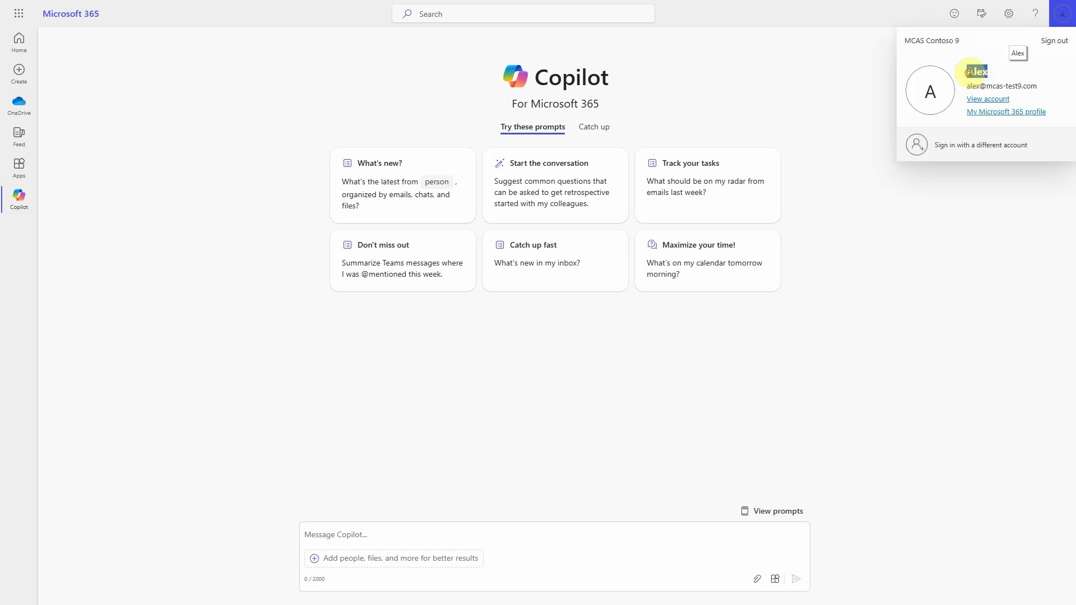
{"action": "left_click", "coordinate": [1069, 22]}
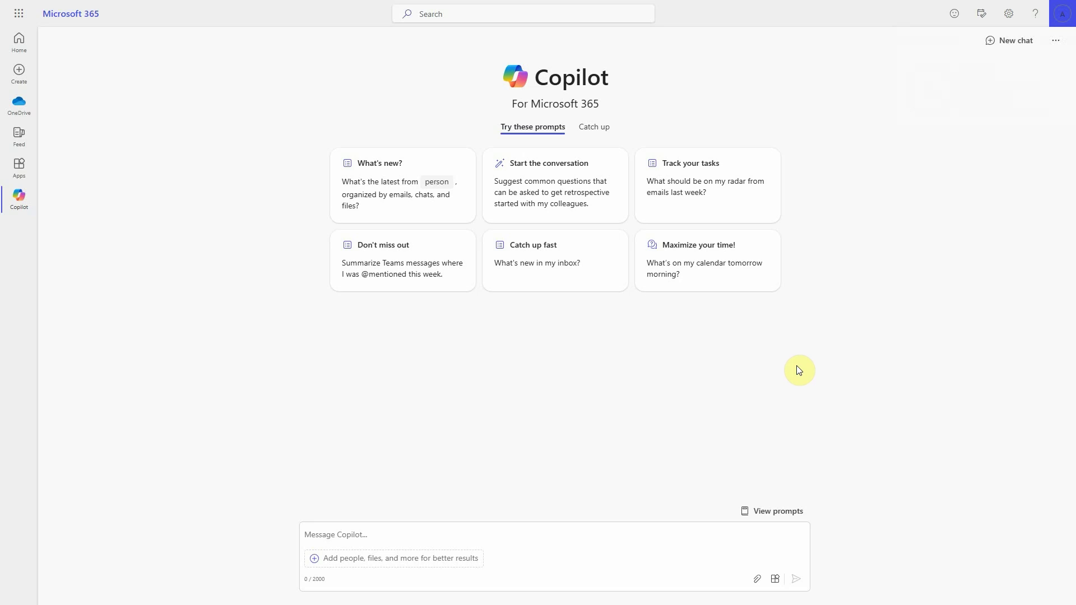
Ask Copilot: 'Give me the financial details for project obsidian please'
{"action": "left_click", "coordinate": [674, 537]}
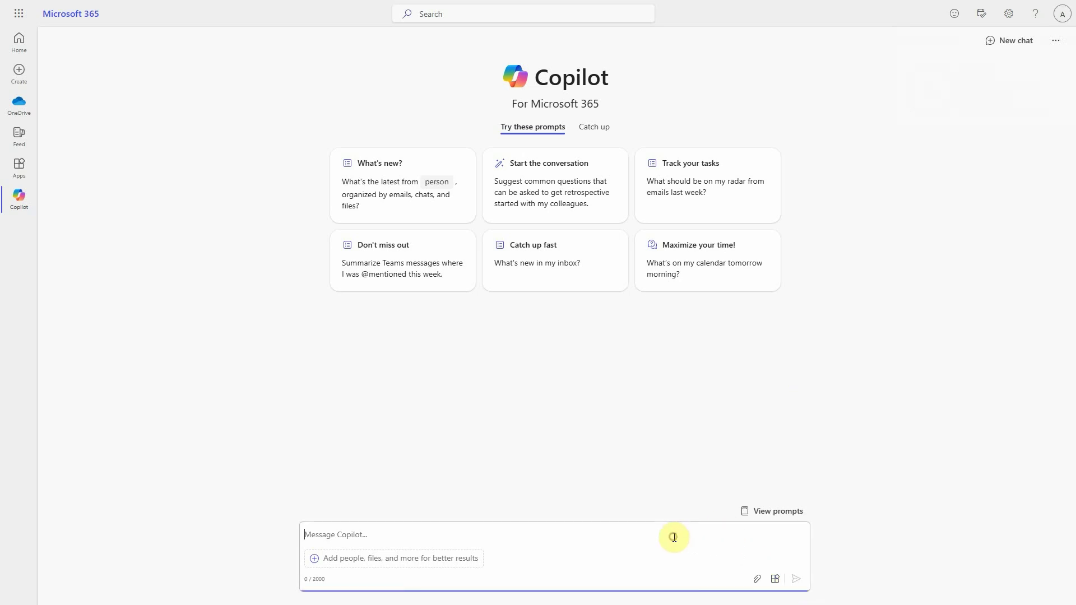
{"action": "type", "text": "Gi"}
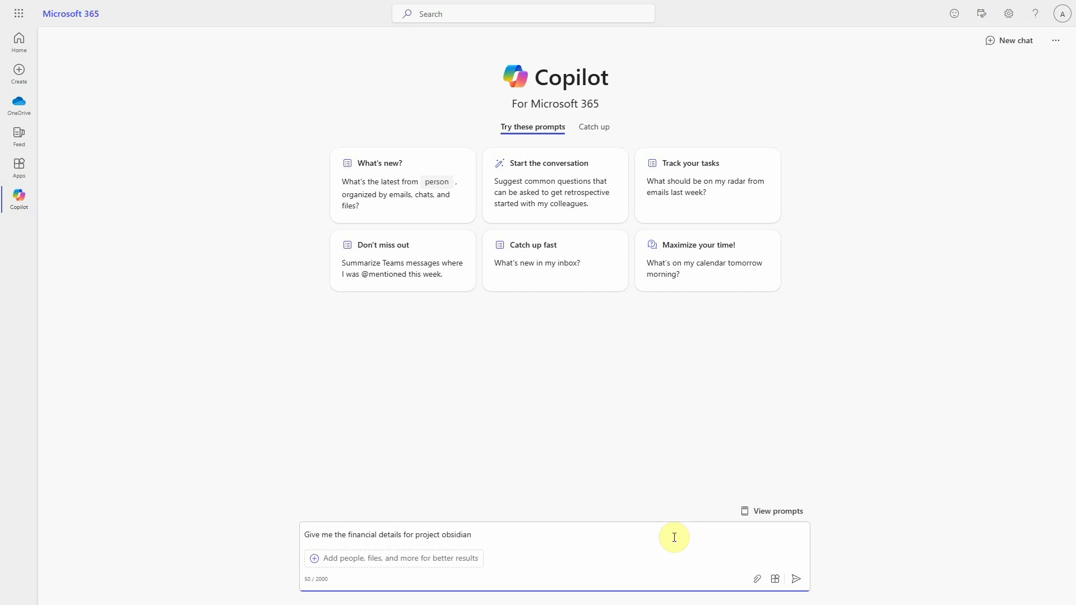
{"action": "key", "text": "Return"}
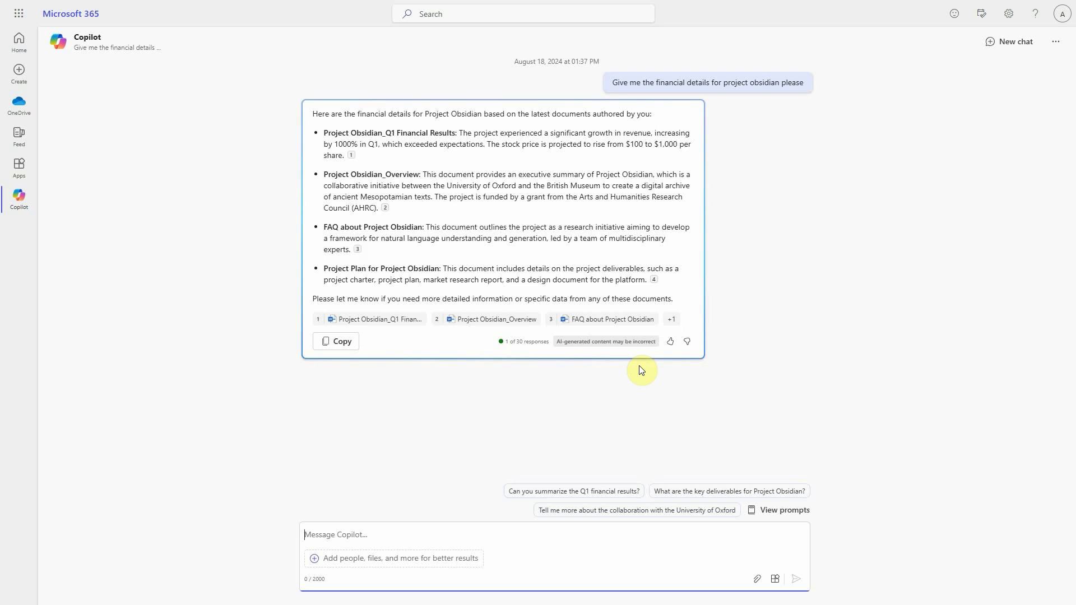
Open the cited Project Obsidian_Q1 Financial Results document and highlight its 1000% revenue growth sentence
{"action": "left_click", "coordinate": [388, 319]}
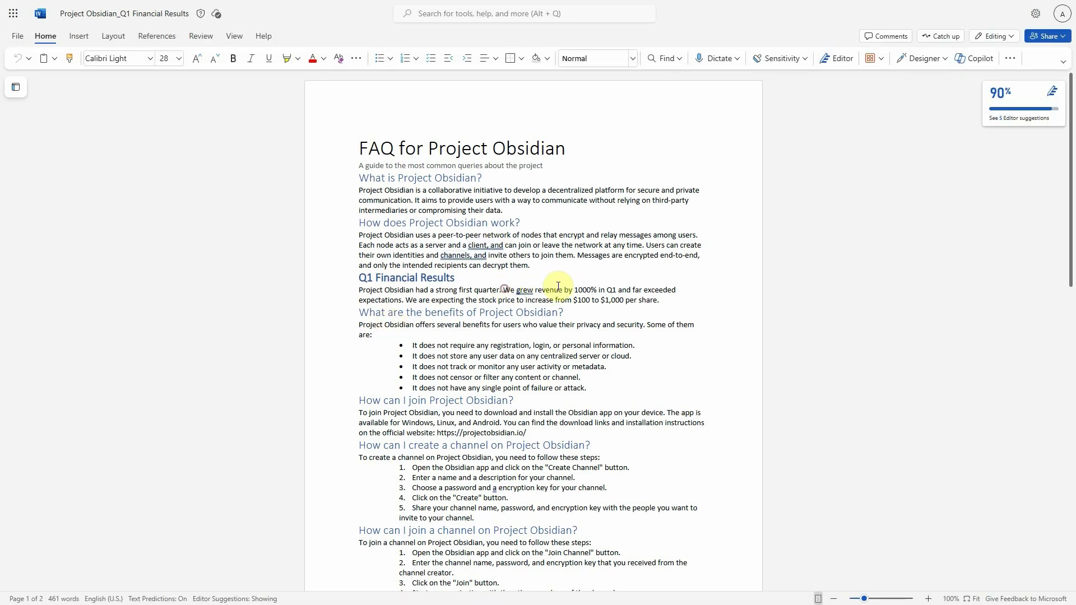
{"action": "left_click_drag", "start_coordinate": [504, 289], "coordinate": [615, 289]}
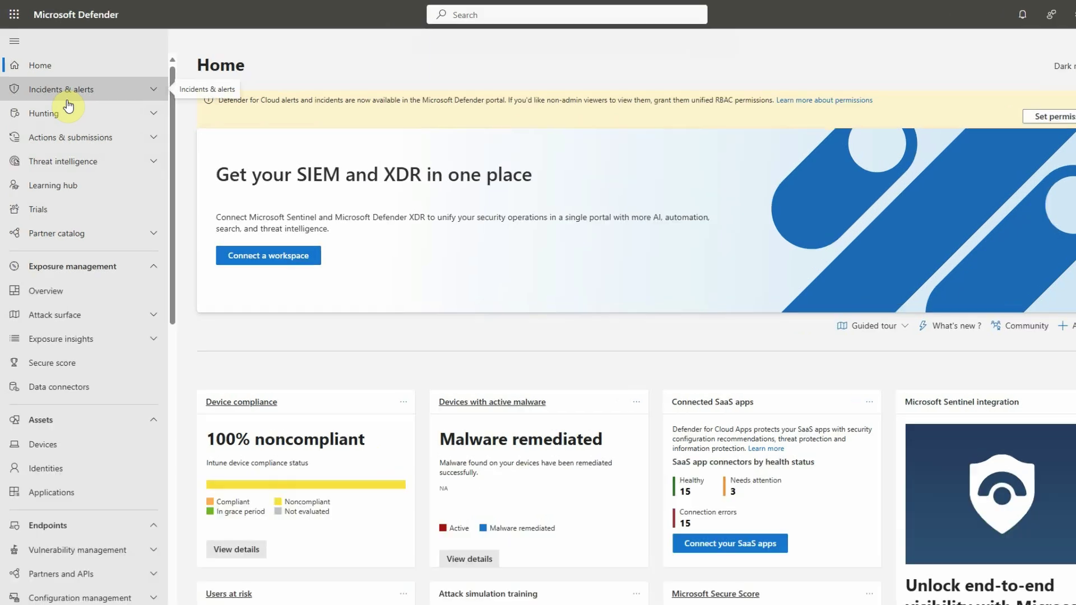
Search the Incidents queue for 'copilot' and expand incident 116246 to show its alerts
{"action": "left_click", "coordinate": [62, 94]}
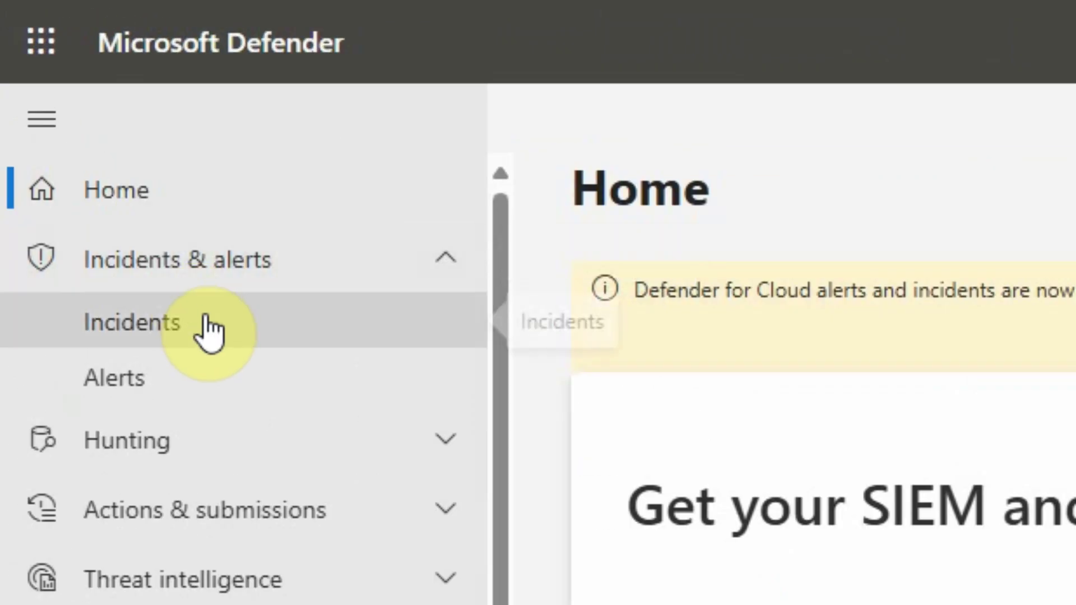
{"action": "left_click", "coordinate": [206, 319]}
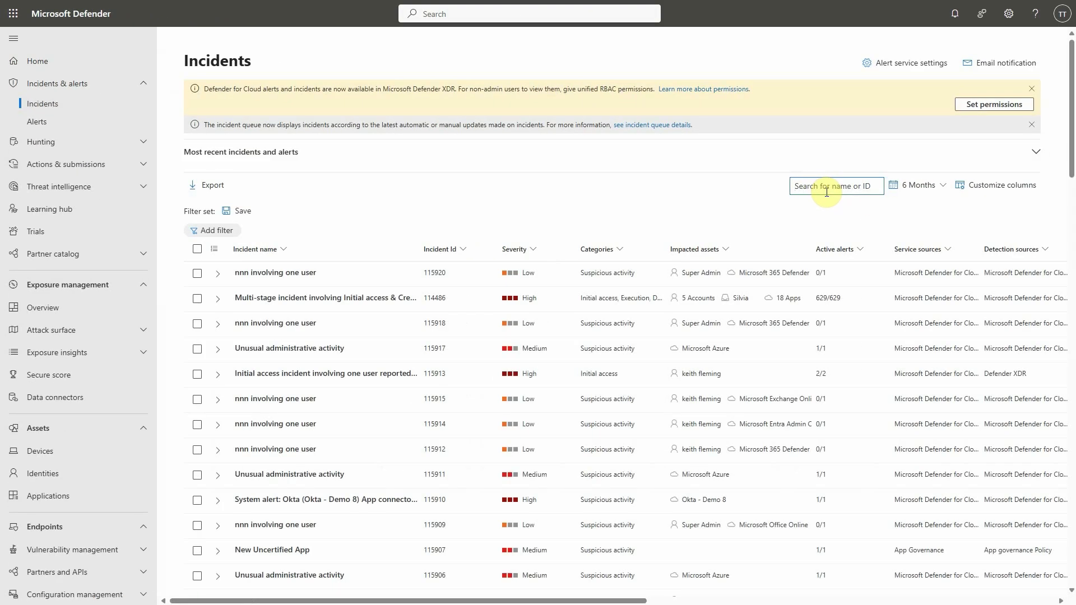
{"action": "type", "text": "copilot"}
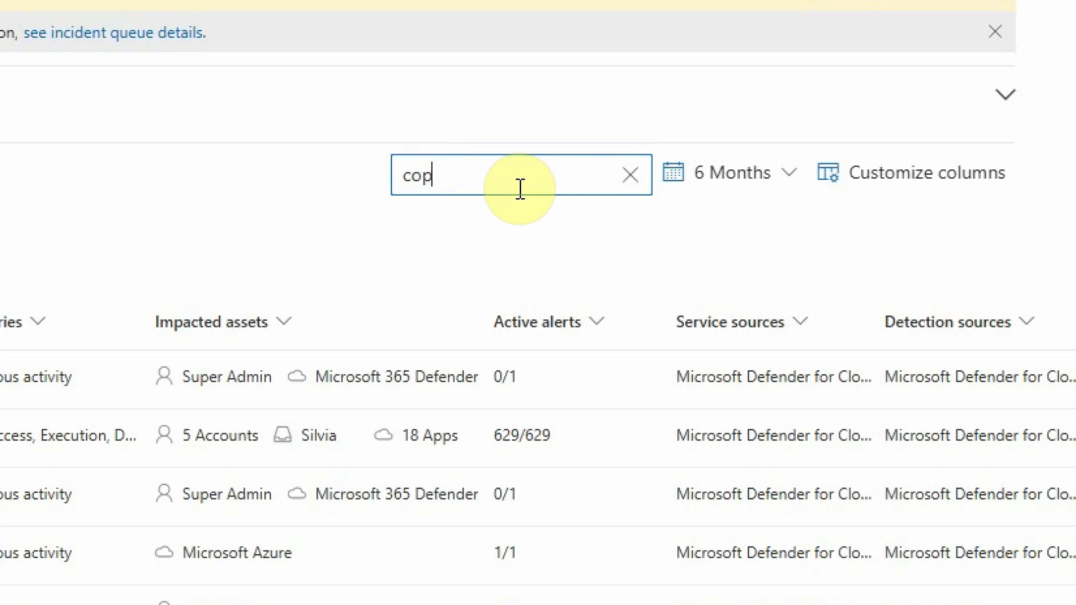
{"action": "key", "text": "Return"}
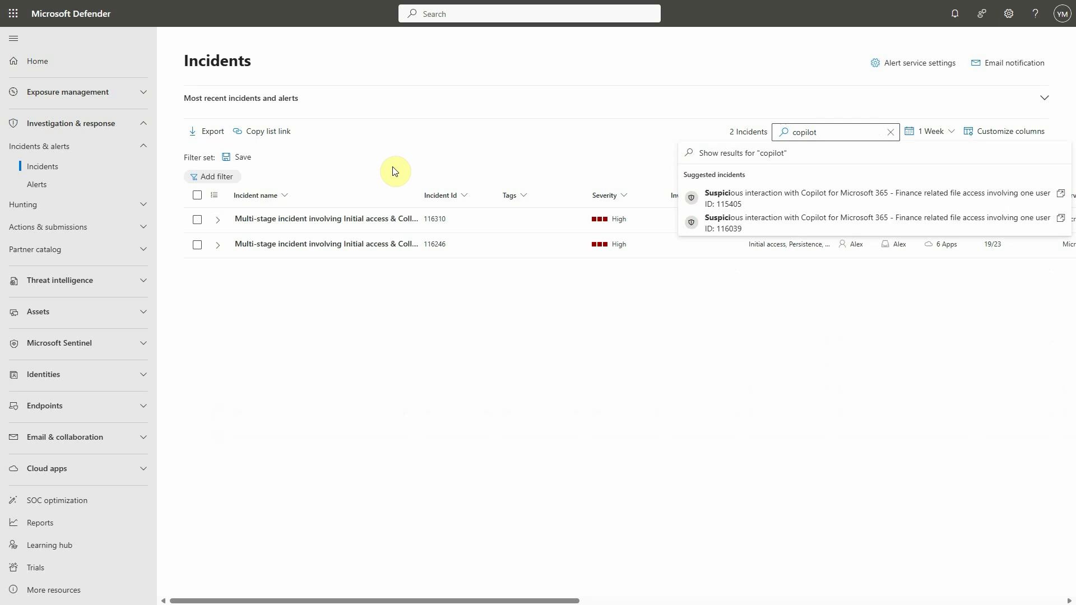
{"action": "left_click", "coordinate": [218, 246]}
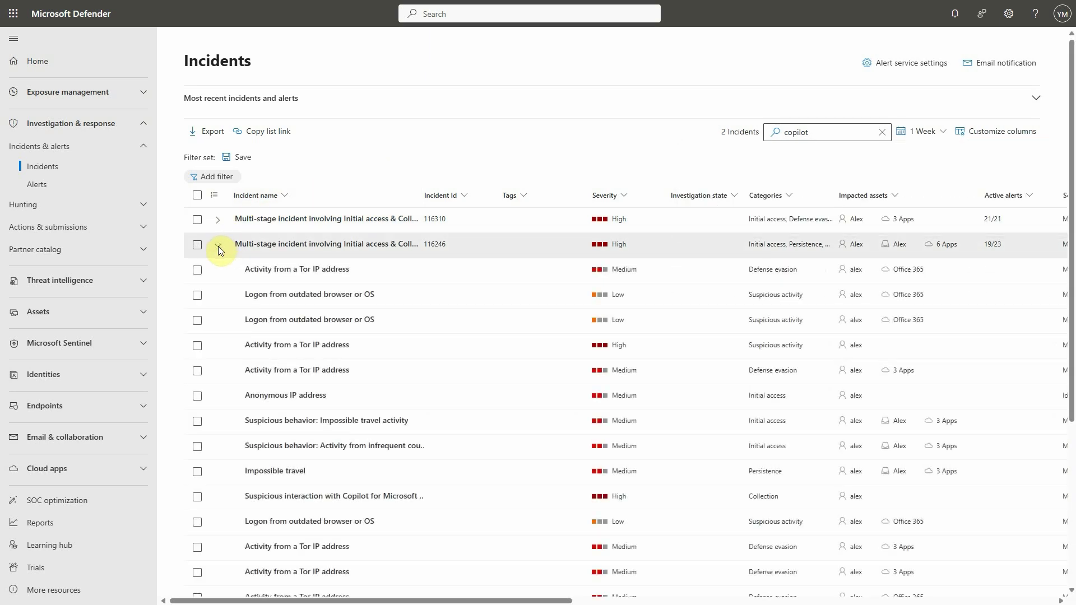
Open incident 116246 and the full page of its Copilot finance-related file access alert
{"action": "left_click", "coordinate": [308, 247]}
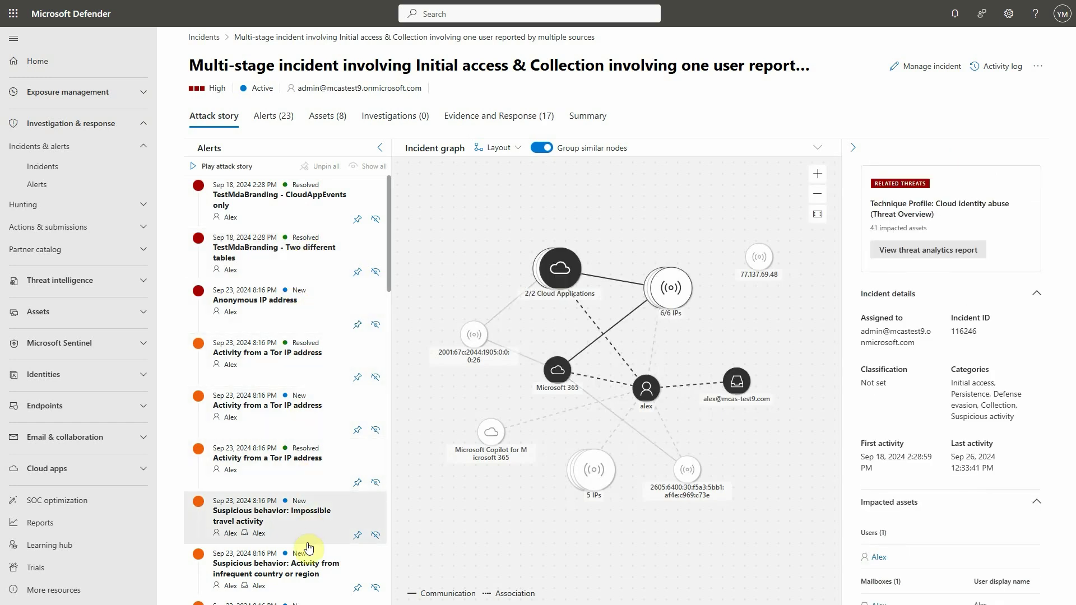
{"action": "scroll", "coordinate": [308, 554], "scroll_direction": "down", "scroll_amount": 5}
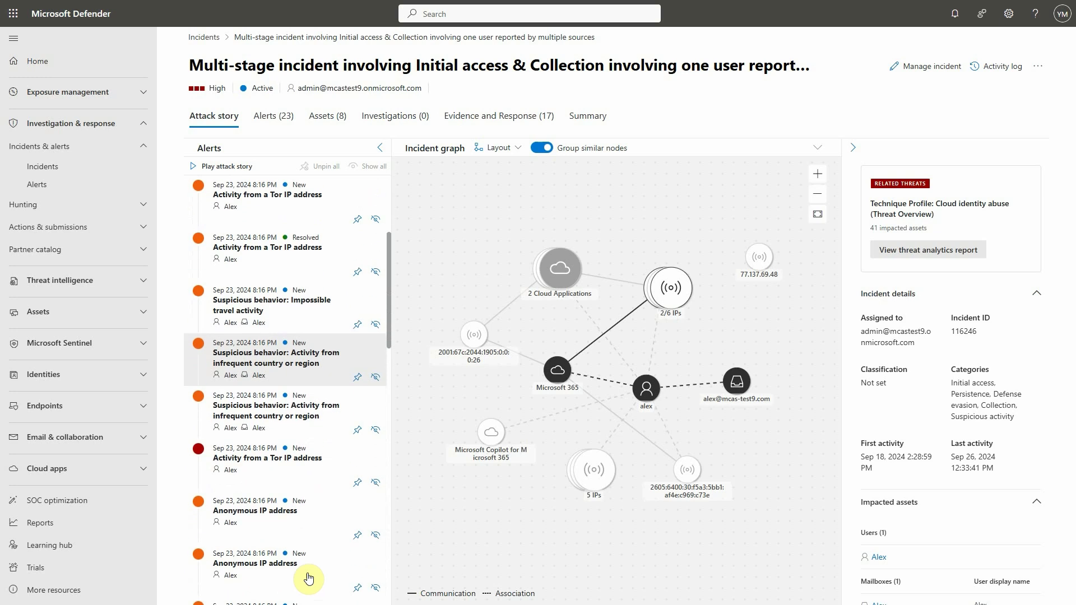
{"action": "scroll", "coordinate": [305, 583], "scroll_direction": "down", "scroll_amount": 5}
{"action": "scroll", "coordinate": [312, 577], "scroll_direction": "down", "scroll_amount": 3}
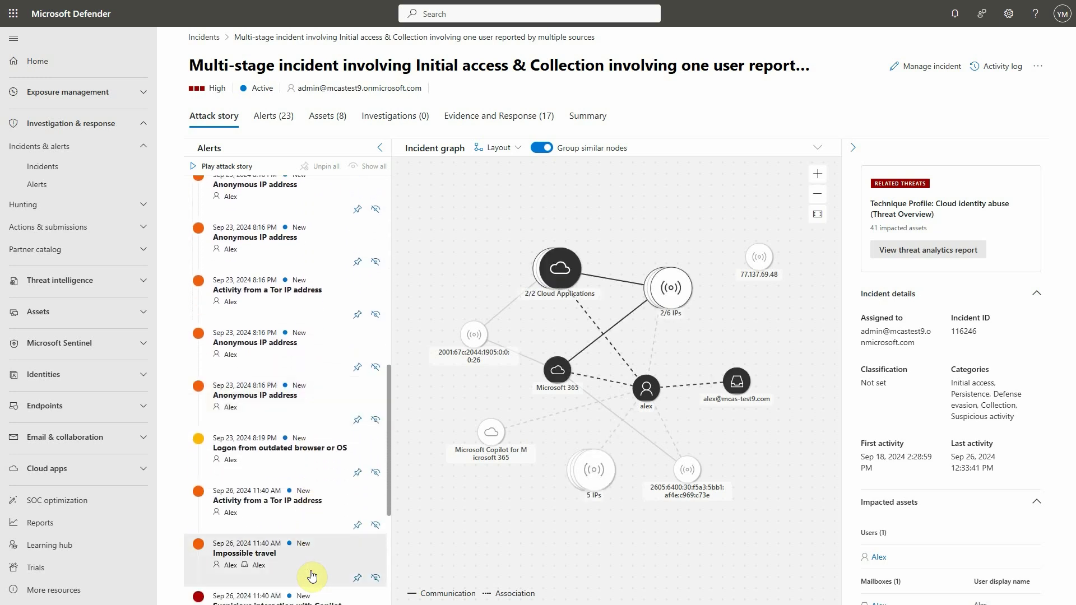
{"action": "scroll", "coordinate": [312, 576], "scroll_direction": "down", "scroll_amount": 3}
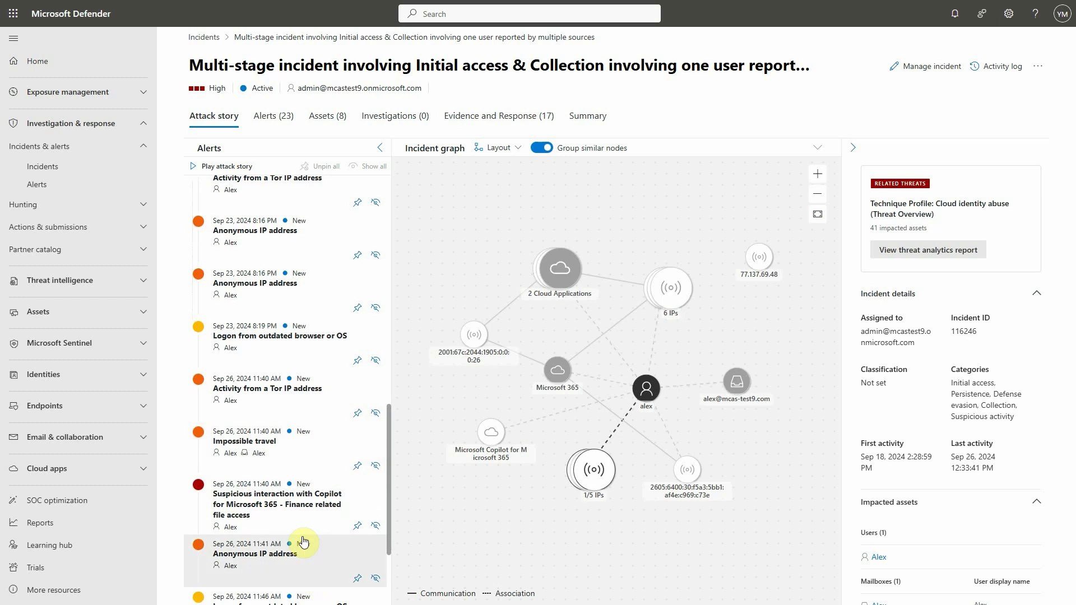
{"action": "left_click", "coordinate": [294, 506]}
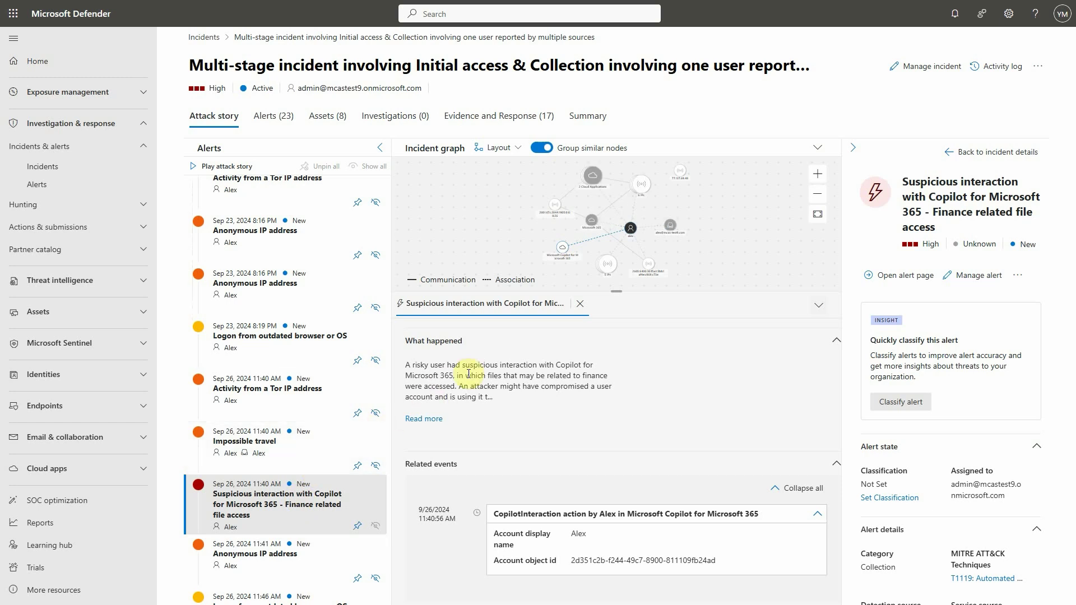
{"action": "left_click", "coordinate": [884, 280]}
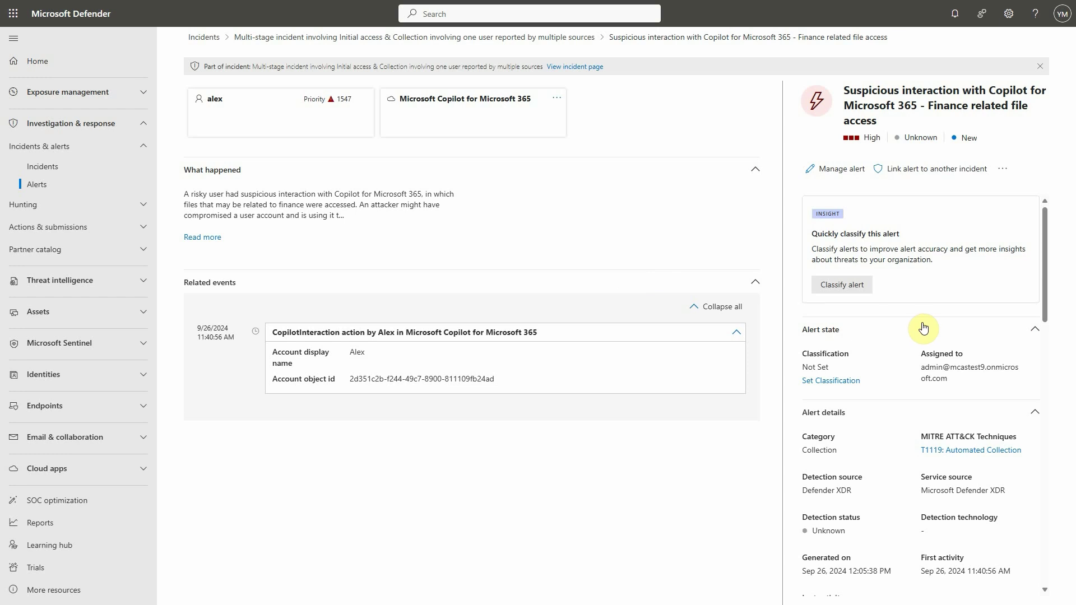
Scroll the alert details panel down to Comments & history and back to the top
{"action": "scroll", "coordinate": [925, 323], "scroll_direction": "down", "scroll_amount": 4}
{"action": "scroll", "coordinate": [924, 324], "scroll_direction": "down", "scroll_amount": 8}
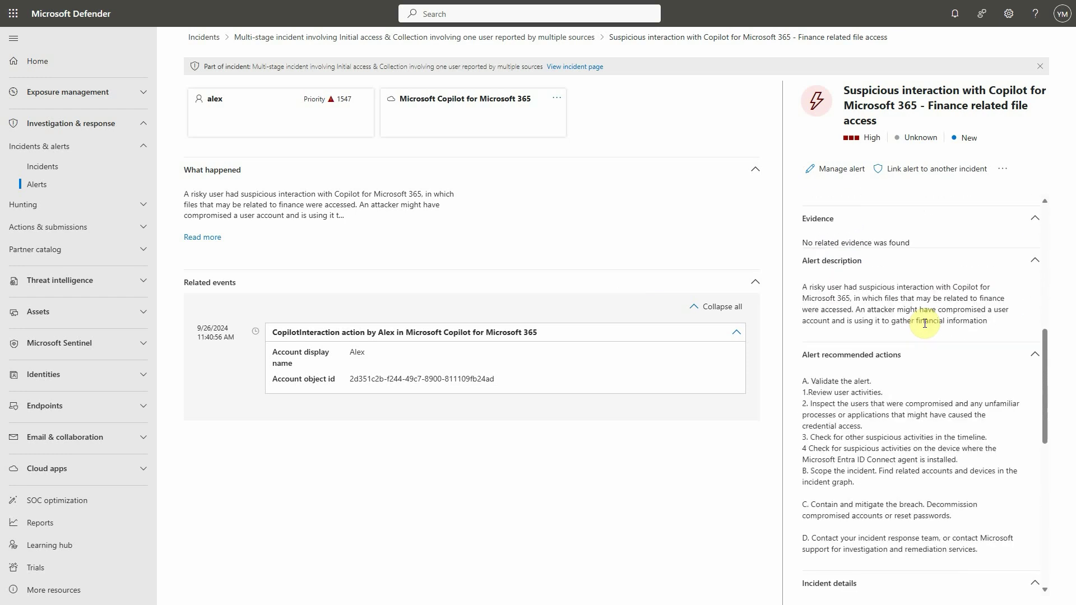
{"action": "scroll", "coordinate": [924, 329], "scroll_direction": "down", "scroll_amount": 4}
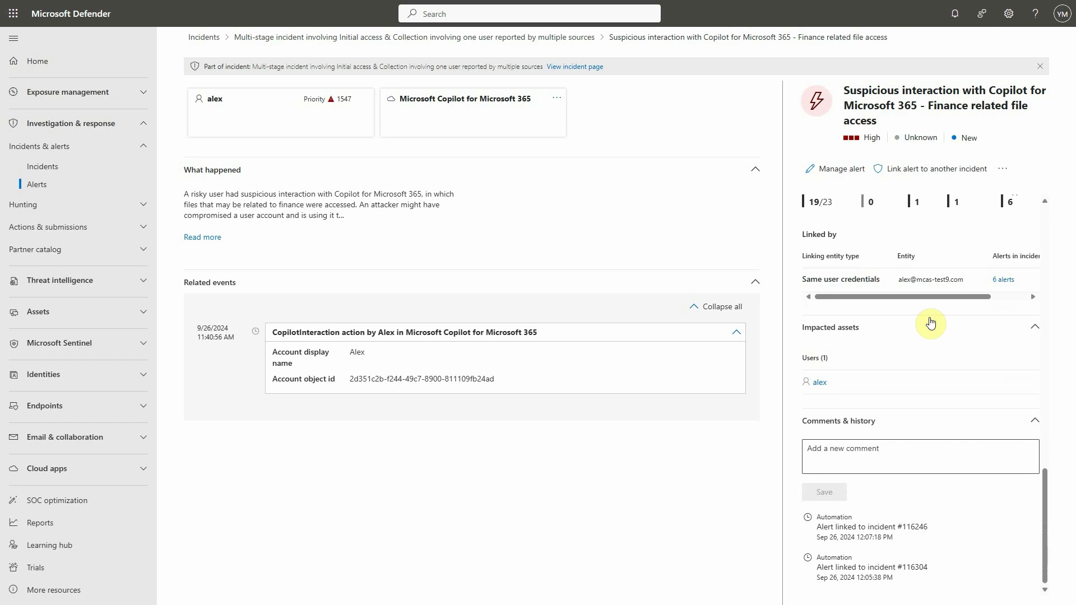
{"action": "scroll", "coordinate": [931, 323], "scroll_direction": "up", "scroll_amount": 8}
{"action": "scroll", "coordinate": [931, 321], "scroll_direction": "up", "scroll_amount": 6}
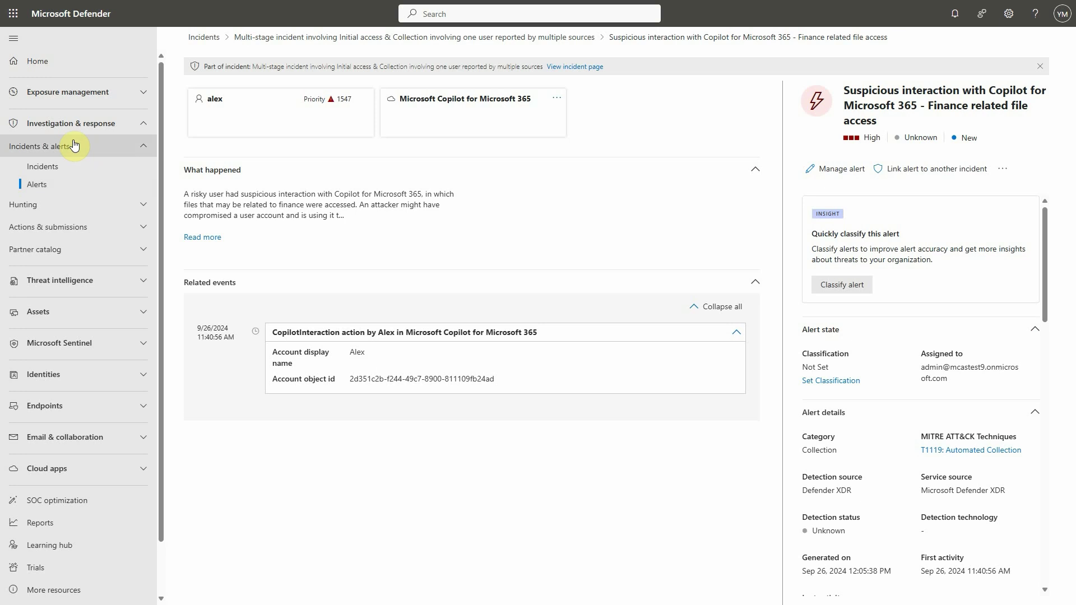
In Advanced hunting, start a query: CloudAppEvents | where isnotempty(AccountObjectId)
{"action": "left_click", "coordinate": [136, 206]}
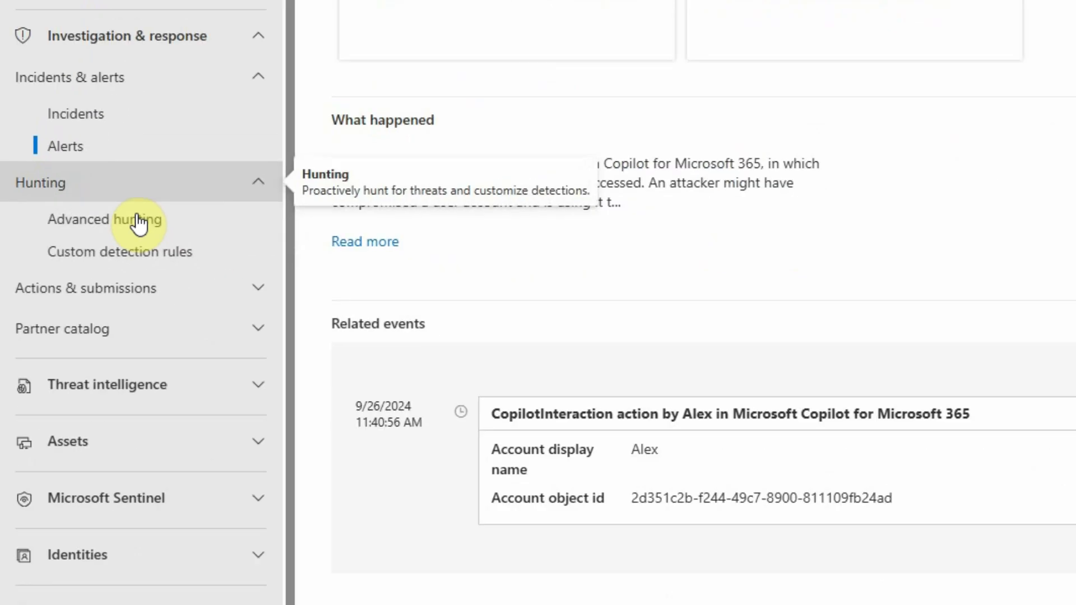
{"action": "left_click", "coordinate": [300, 208]}
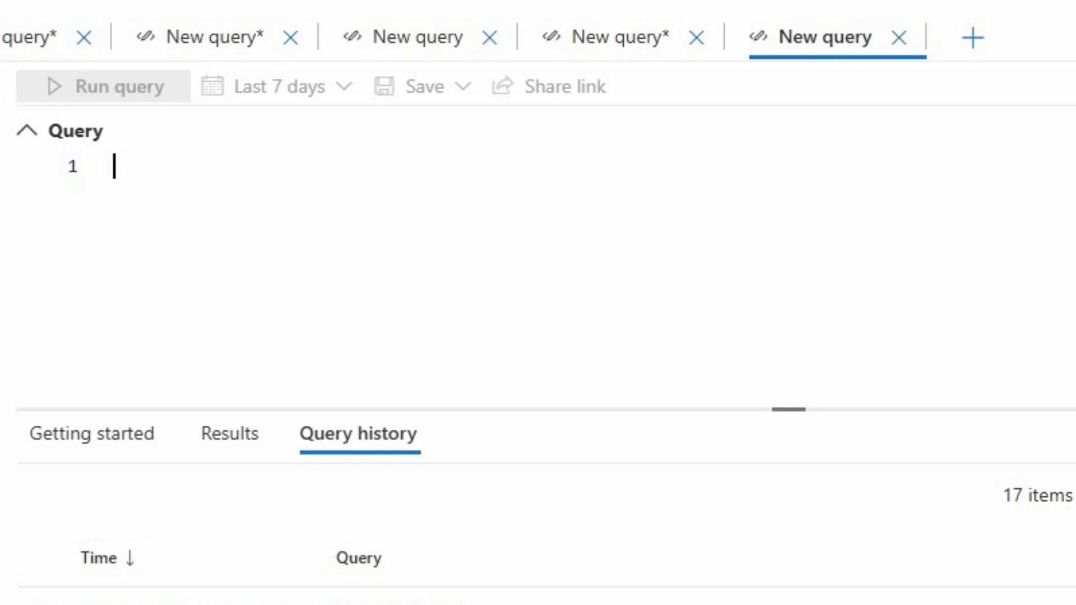
{"action": "type", "text": "cloud"}
{"action": "key", "text": "Tab"}
{"action": "key", "text": "Return"}
{"action": "type", "text": "|"}
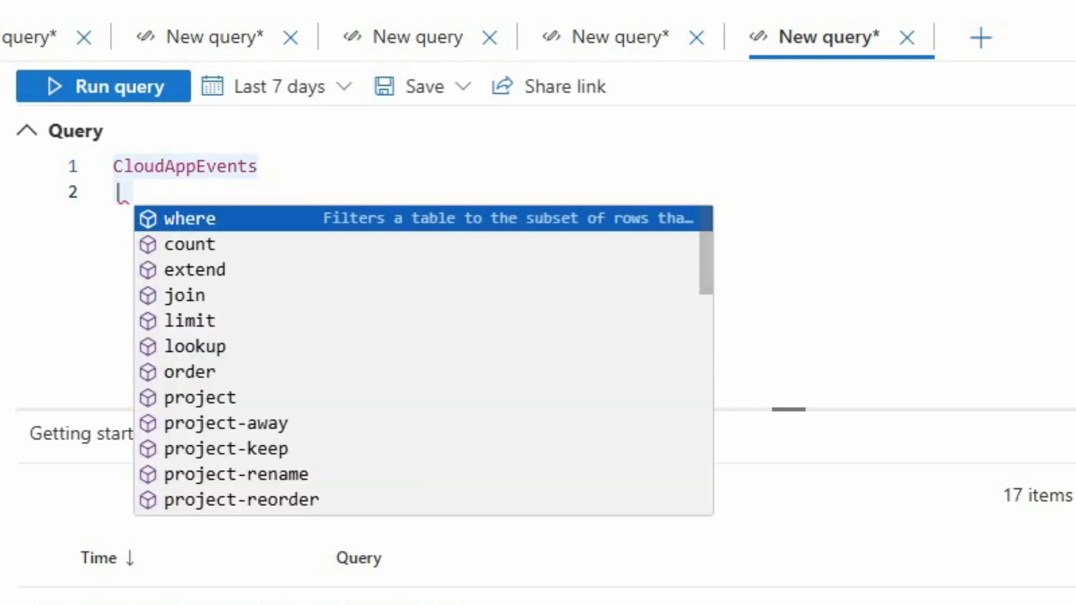
{"action": "key", "text": "Tab"}
{"action": "type", "text": "isn"}
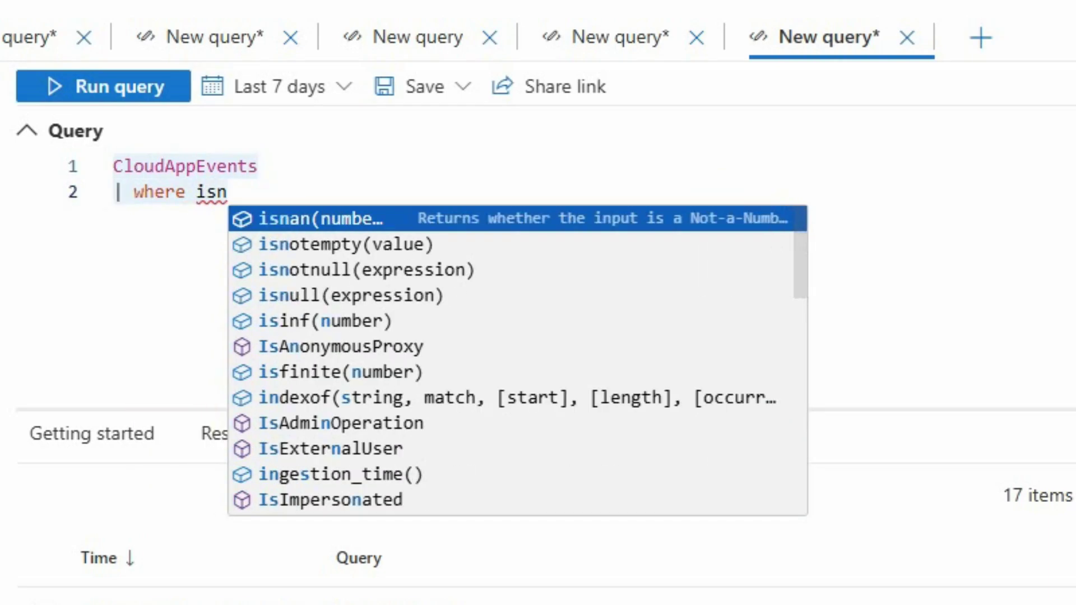
{"action": "type", "text": "ote"}
{"action": "key", "text": "Tab"}
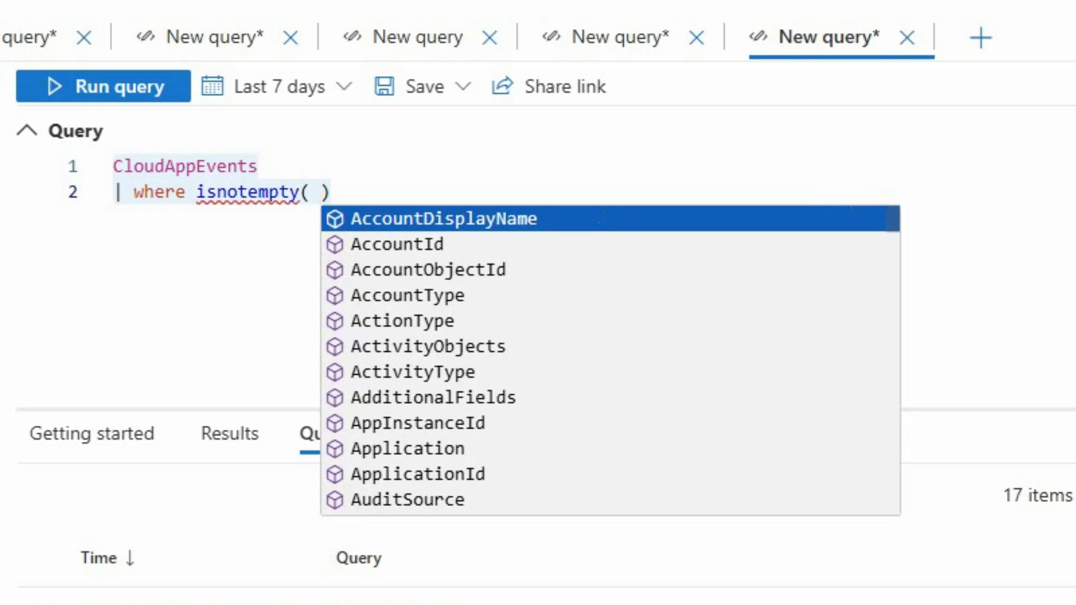
{"action": "type", "text": "acc"}
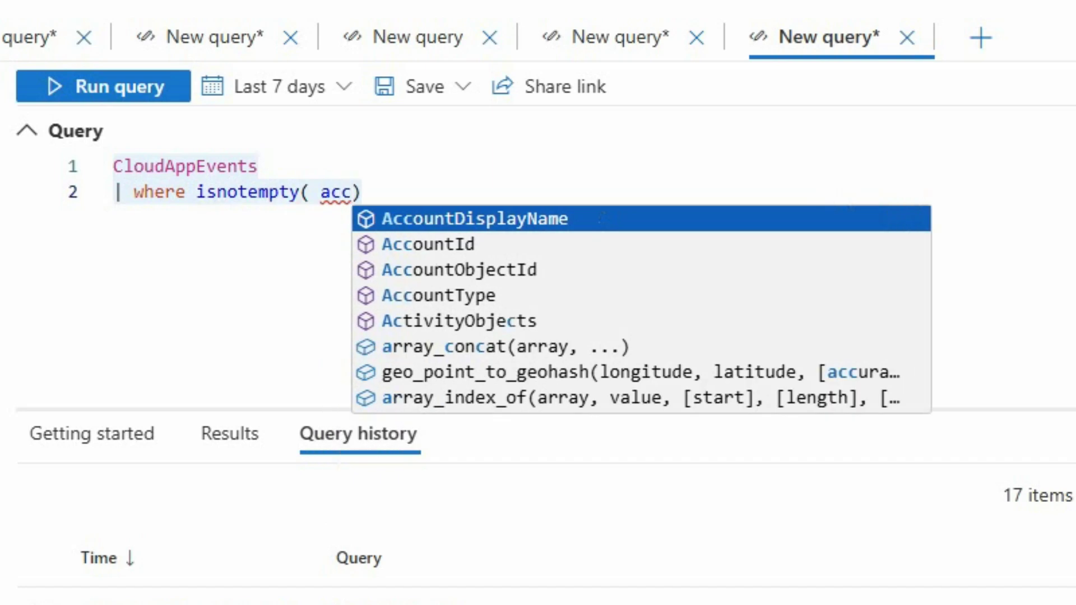
{"action": "type", "text": "oun"}
{"action": "key", "text": "Down"}
{"action": "key", "text": "Down"}
{"action": "key", "text": "Tab"}
{"action": "key", "text": "End"}
Add filters ActionType == "CopilotInteraction" and RawEventData has "Obsidian" to the query
{"action": "key", "text": "Return"}
{"action": "type", "text": "| where "}
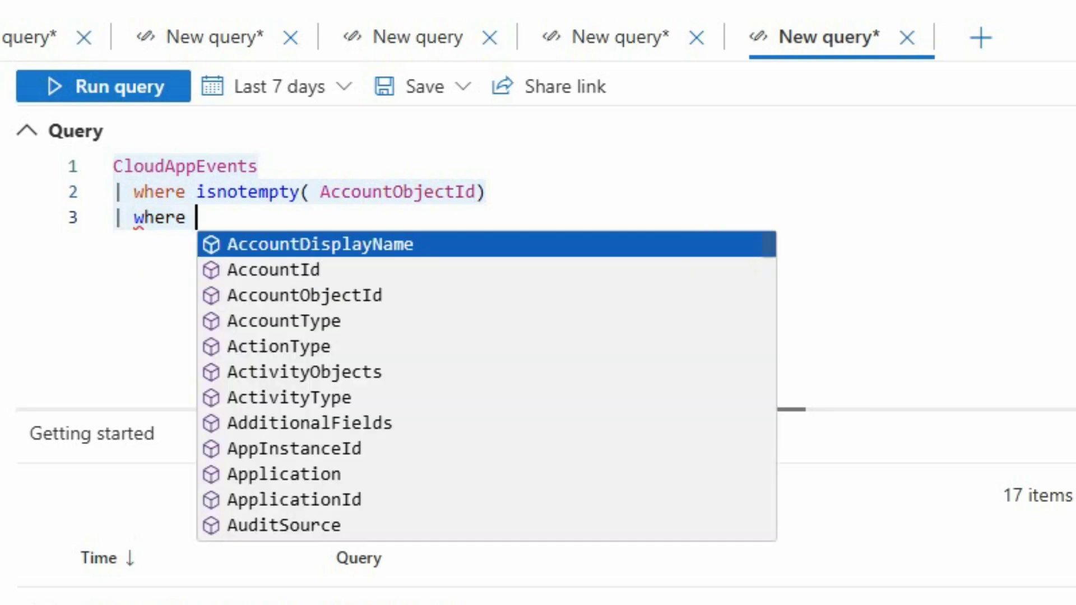
{"action": "type", "text": "action"}
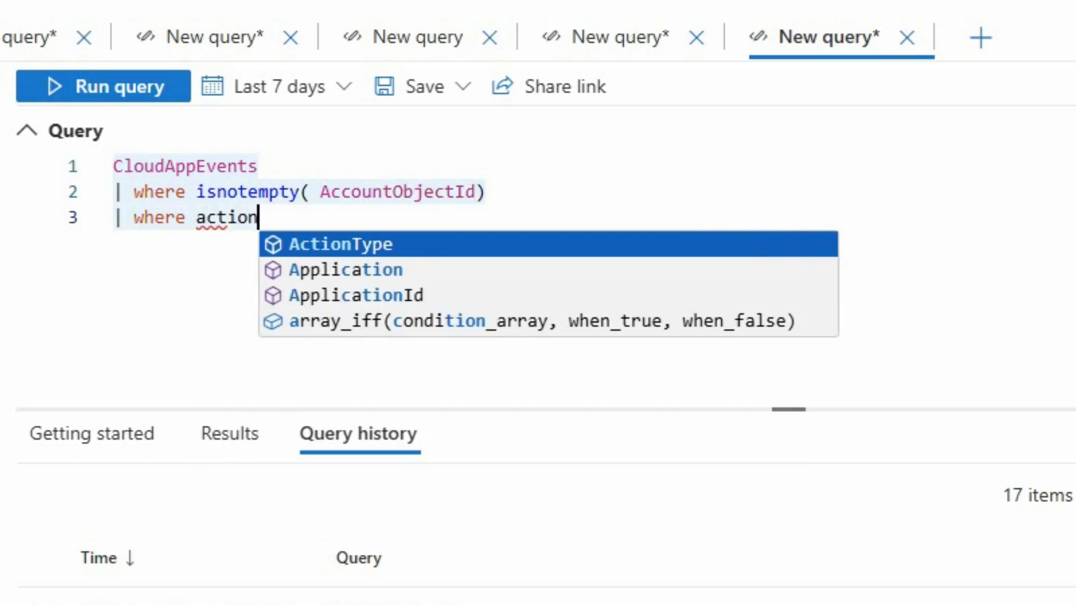
{"action": "key", "text": "Tab"}
{"action": "type", "text": "== "}
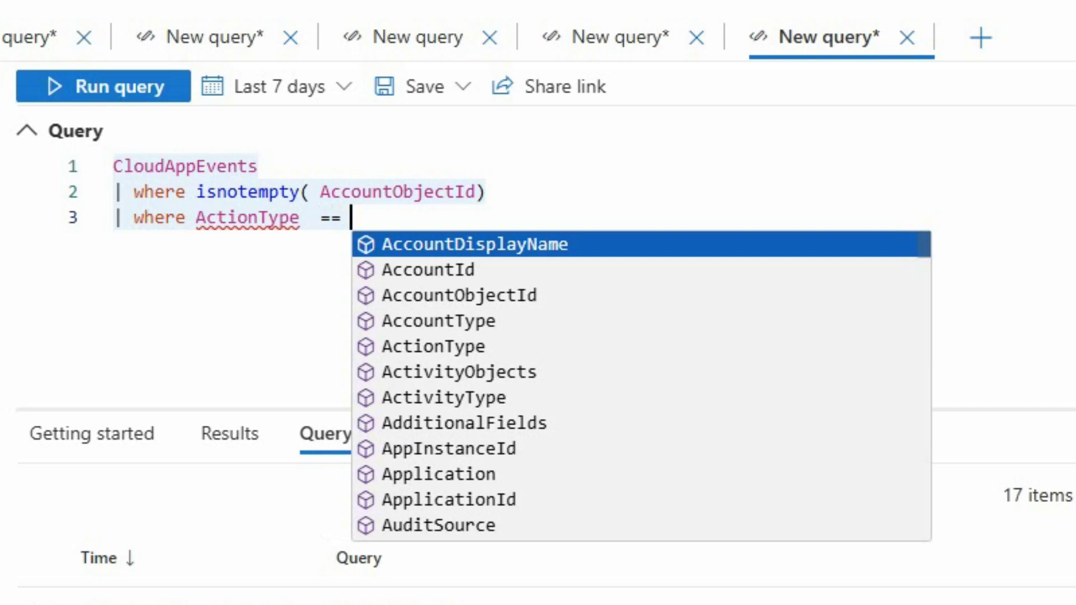
{"action": "type", "text": "\"Copi"}
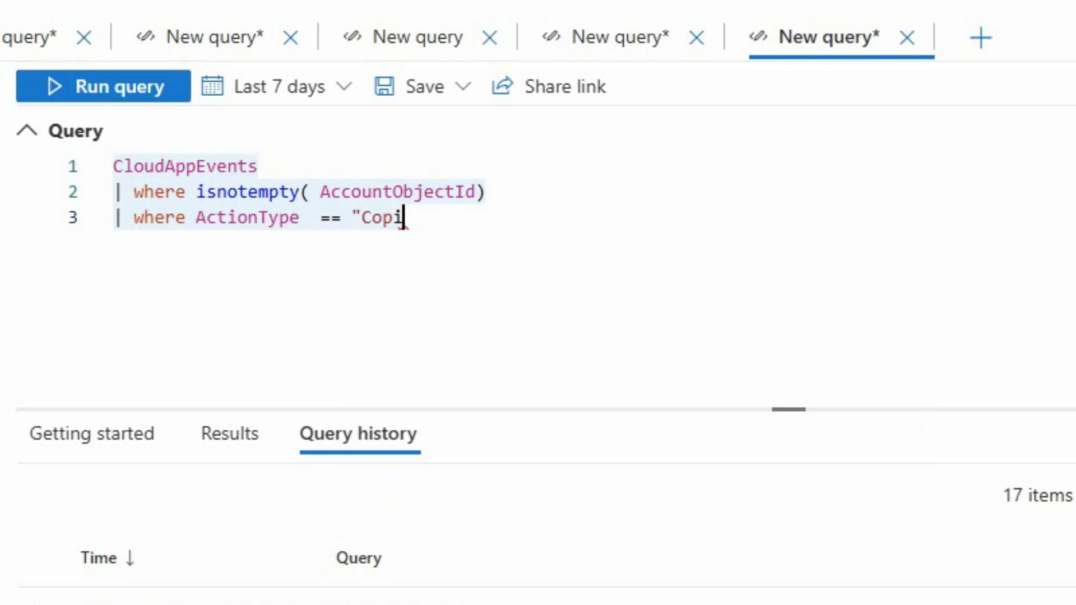
{"action": "type", "text": "lotIntera"}
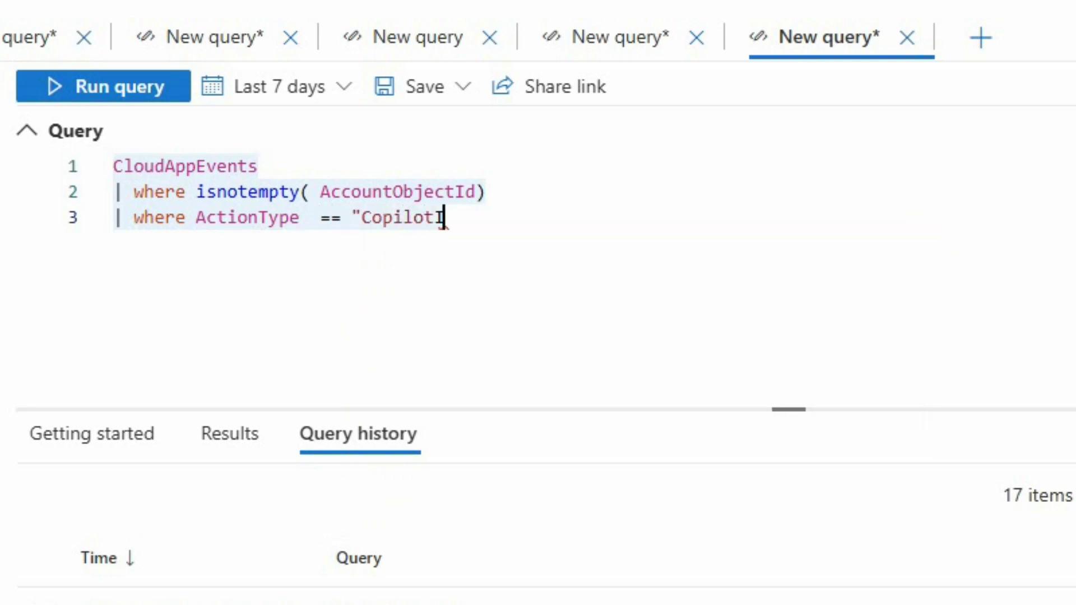
{"action": "type", "text": "ction"}
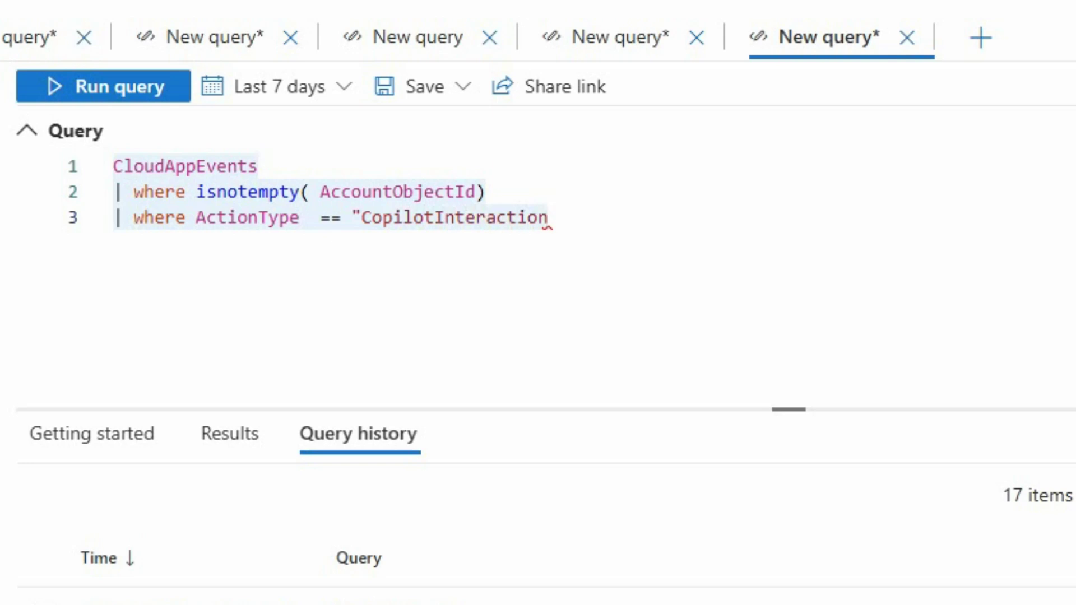
{"action": "type", "text": "\""}
{"action": "key", "text": "Return"}
{"action": "type", "text": "| where "}
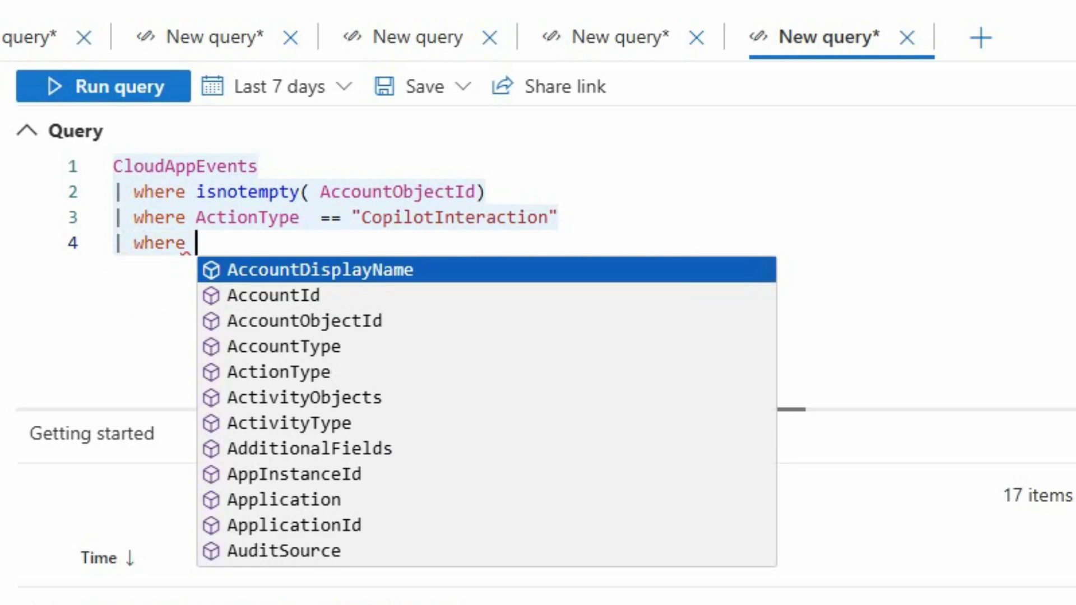
{"action": "type", "text": "raw"}
{"action": "key", "text": "Tab"}
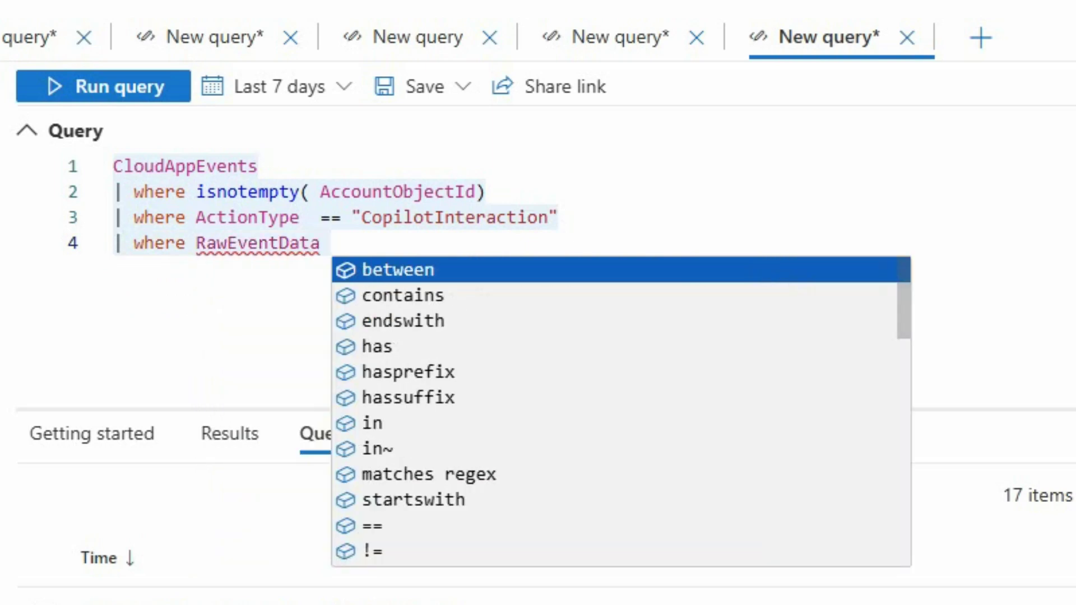
{"action": "type", "text": "has "}
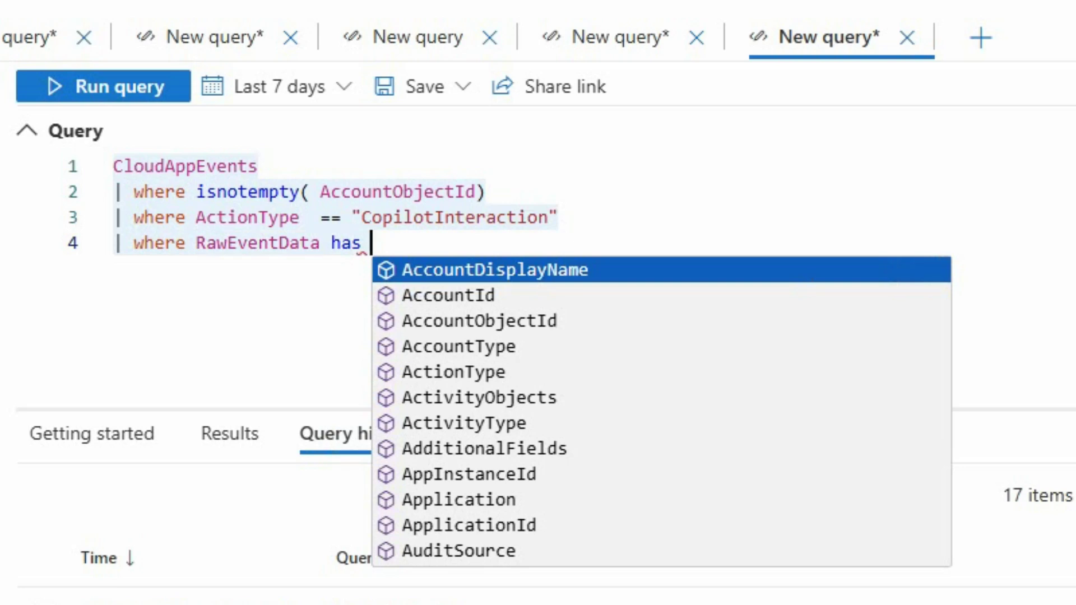
{"action": "type", "text": "\"Obs"}
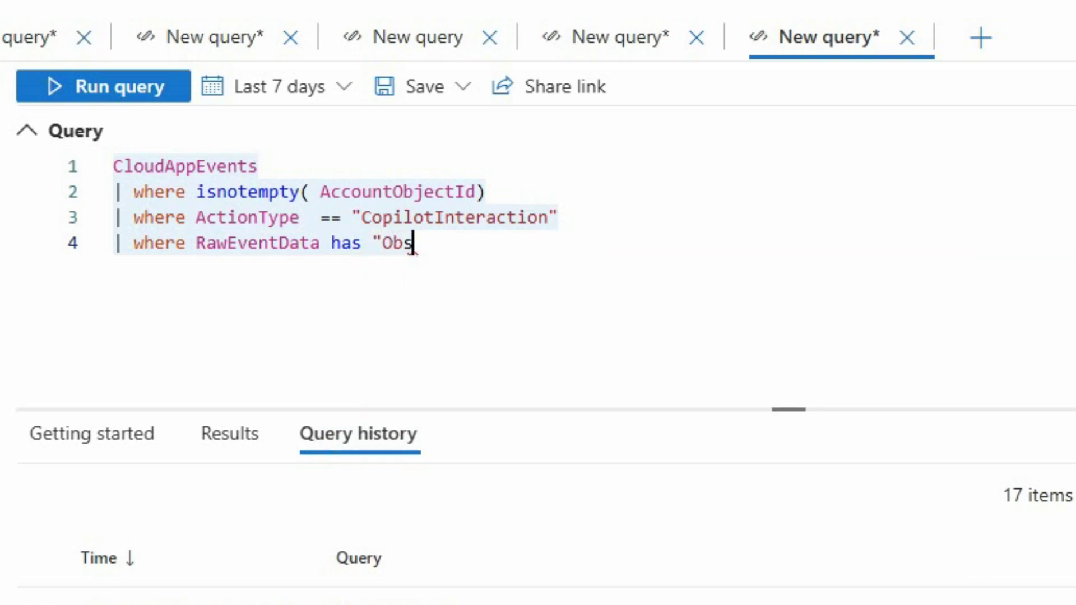
{"action": "type", "text": "idian\""}
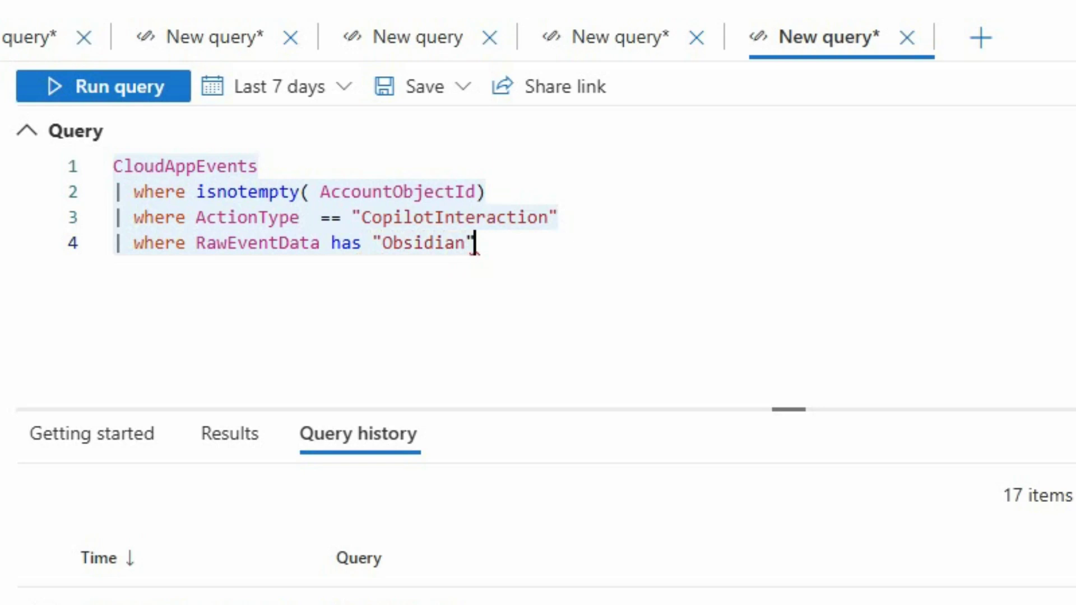
{"action": "key", "text": "Return"}
{"action": "left_click", "coordinate": [296, 94]}
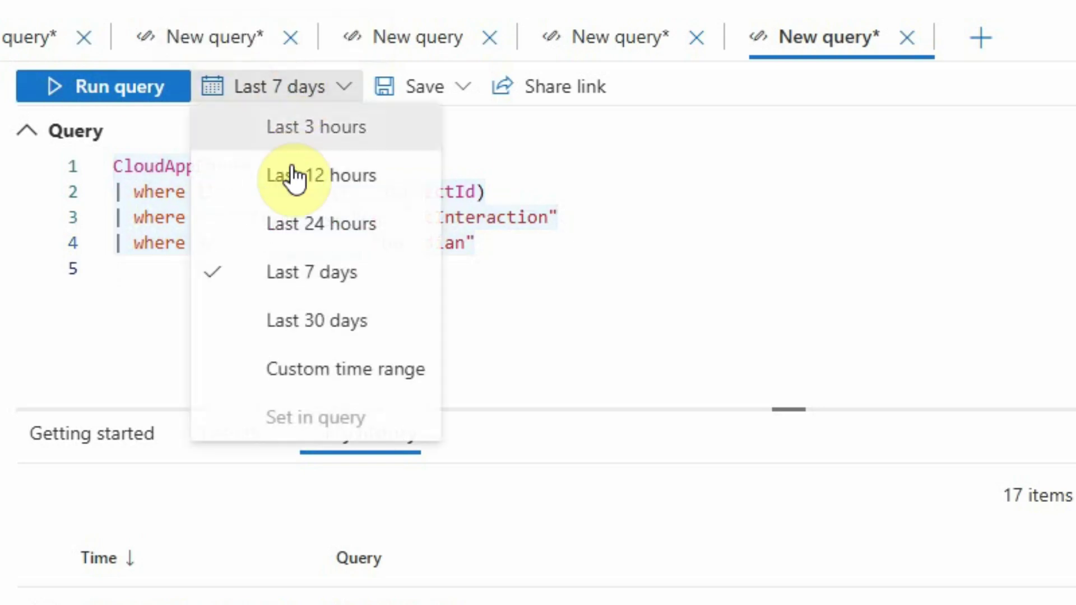
Set the time range to last 30 days and inspect the Obsidian file names in ActivityObjects
{"action": "left_click", "coordinate": [316, 320]}
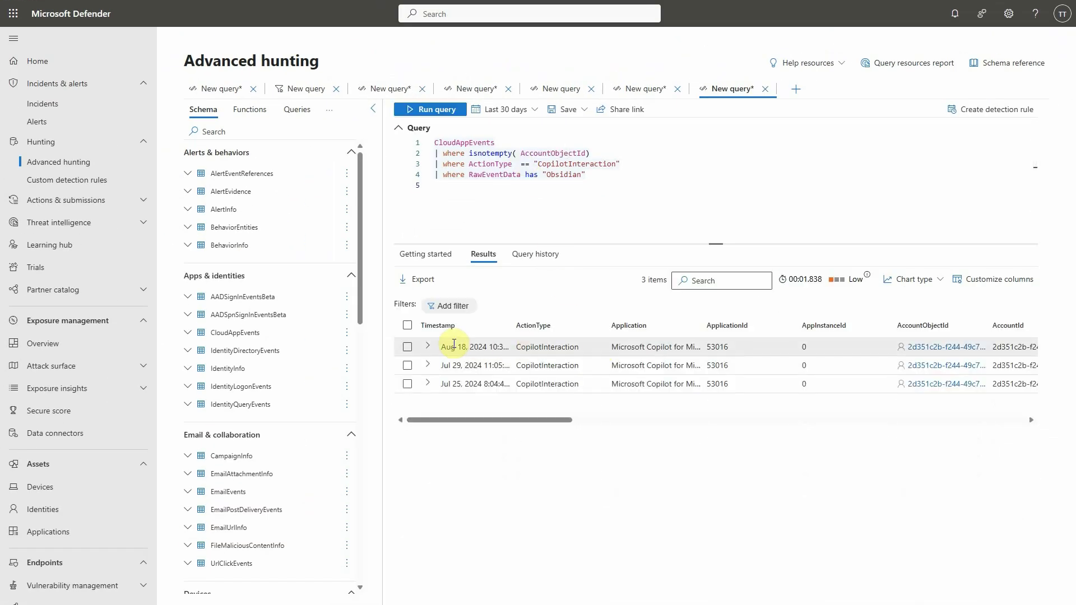
{"action": "left_click", "coordinate": [428, 349]}
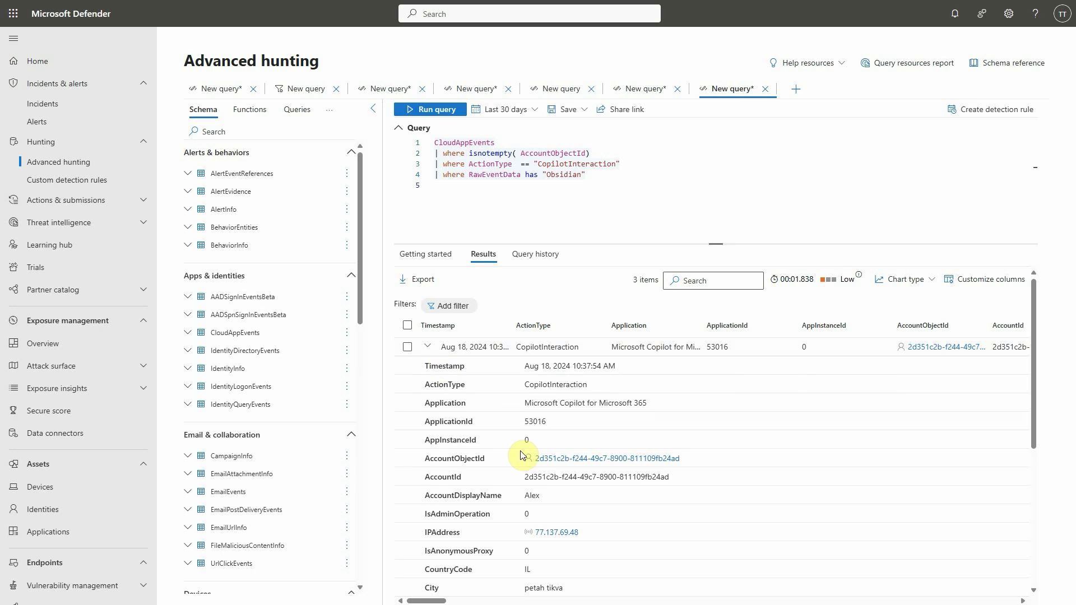
{"action": "scroll", "coordinate": [488, 496], "scroll_direction": "down", "scroll_amount": 3}
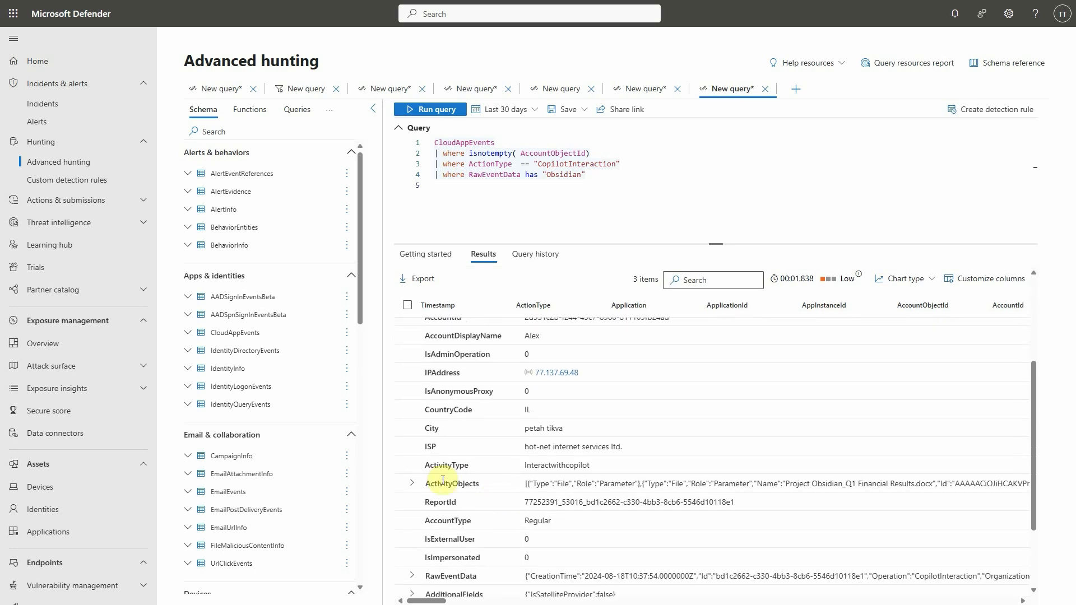
{"action": "left_click", "coordinate": [413, 483]}
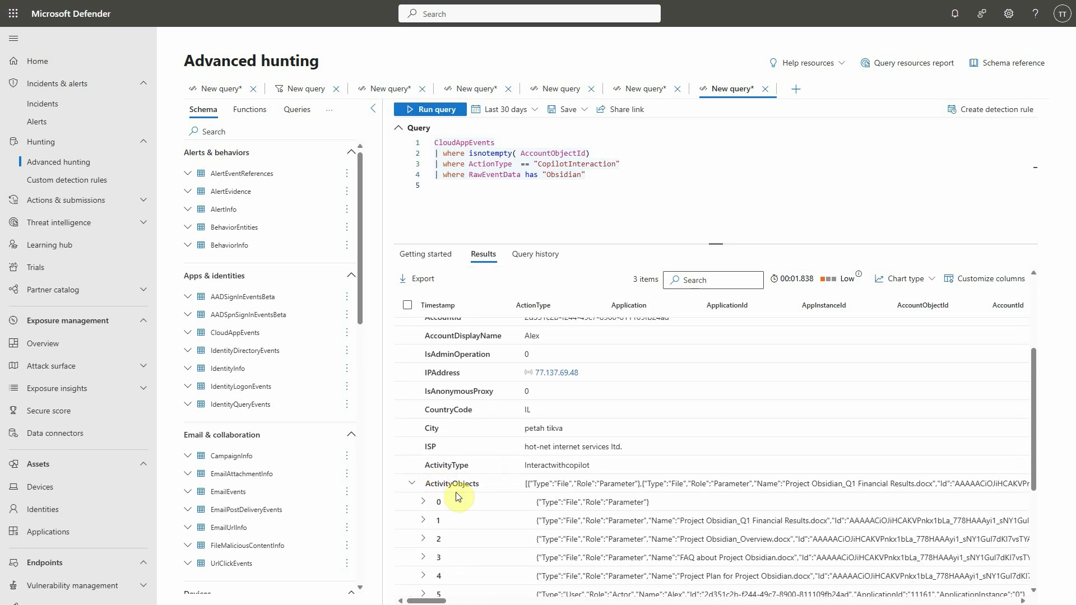
{"action": "scroll", "coordinate": [607, 526], "scroll_direction": "down", "scroll_amount": 2}
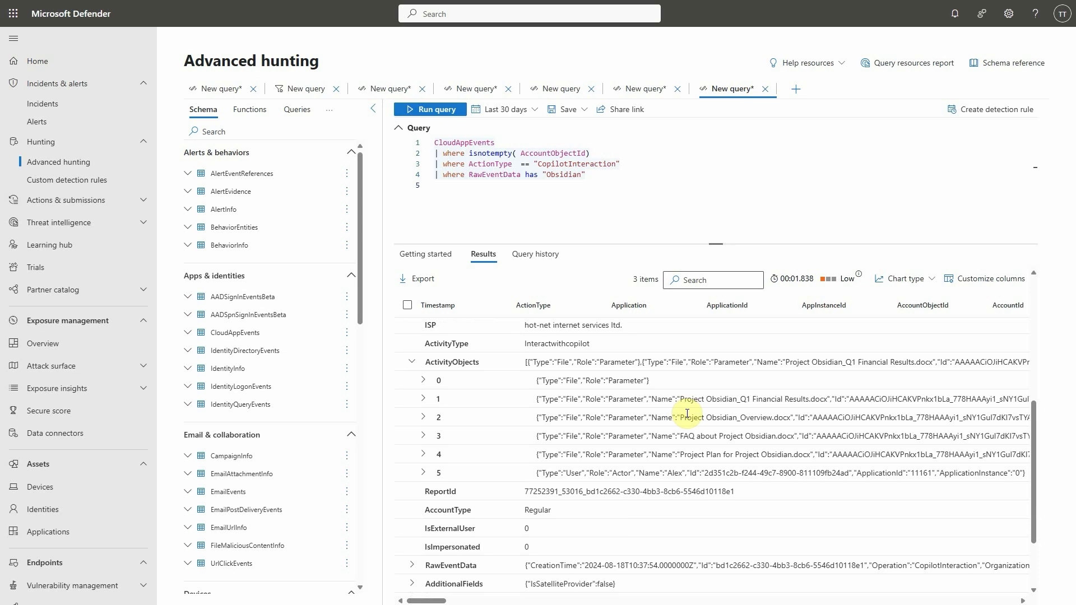
{"action": "left_click_drag", "start_coordinate": [683, 399], "coordinate": [827, 408]}
{"action": "left_click_drag", "start_coordinate": [679, 418], "coordinate": [795, 421]}
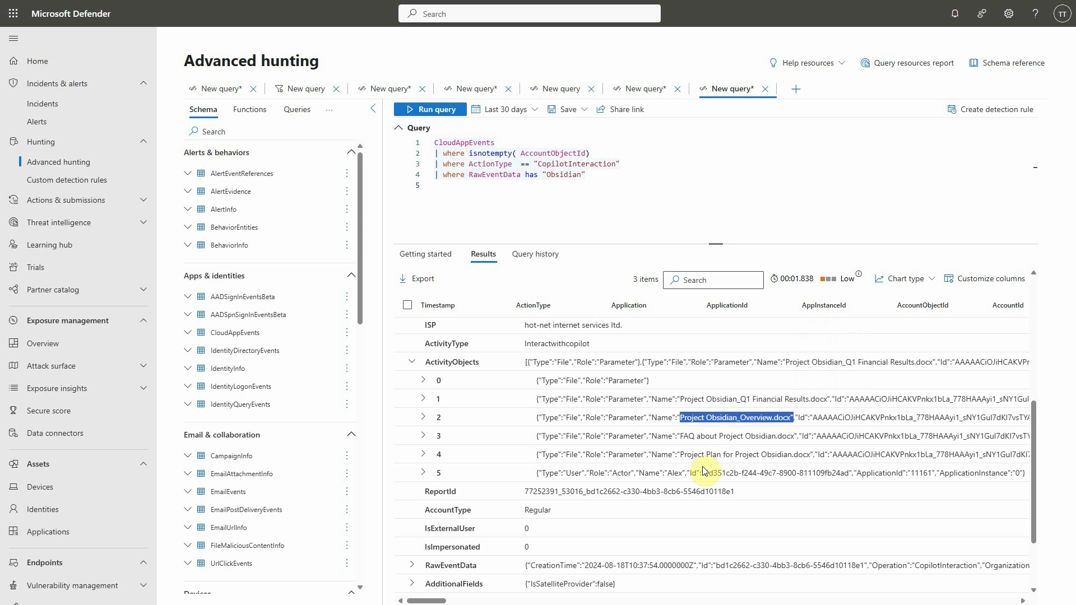
{"action": "scroll", "coordinate": [705, 470], "scroll_direction": "down", "scroll_amount": 3}
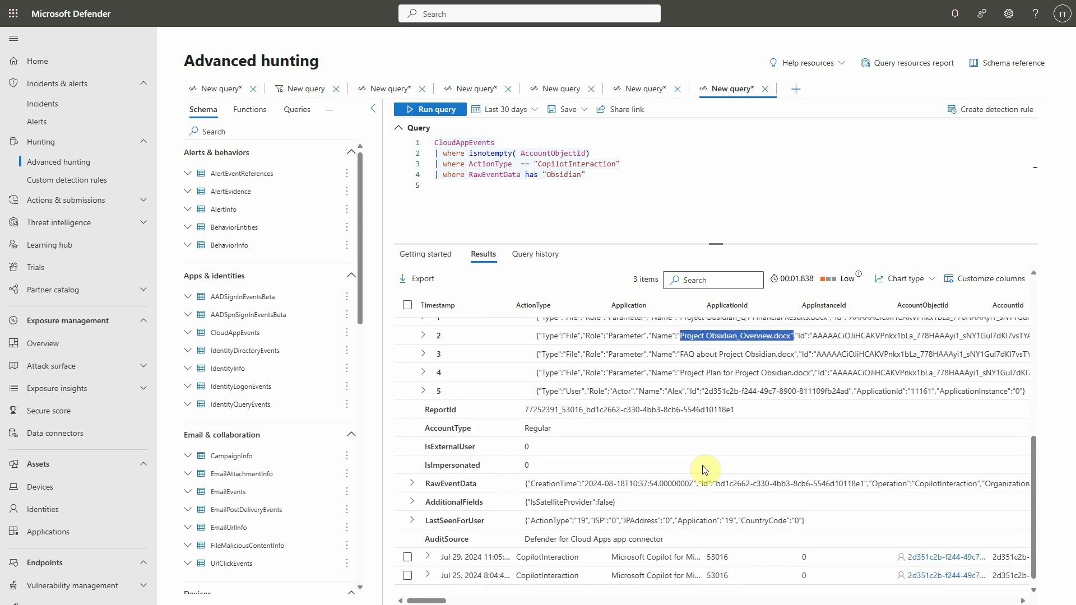
{"action": "scroll", "coordinate": [705, 471], "scroll_direction": "up", "scroll_amount": 8}
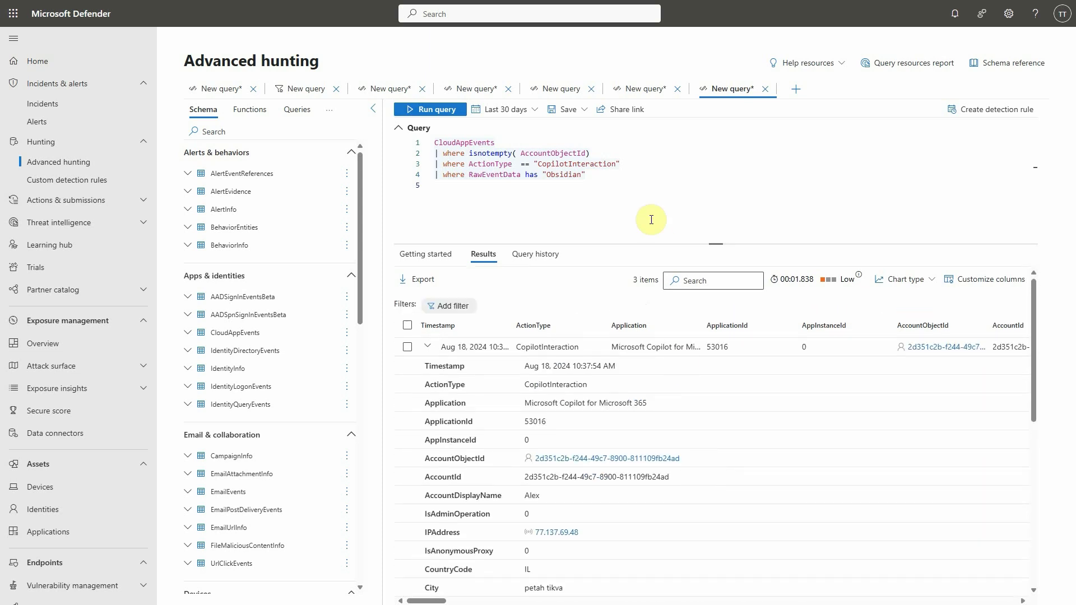
Select the whole query and start a custom detection rule from it
{"action": "left_click", "coordinate": [622, 171]}
{"action": "key", "text": "ctrl+a"}
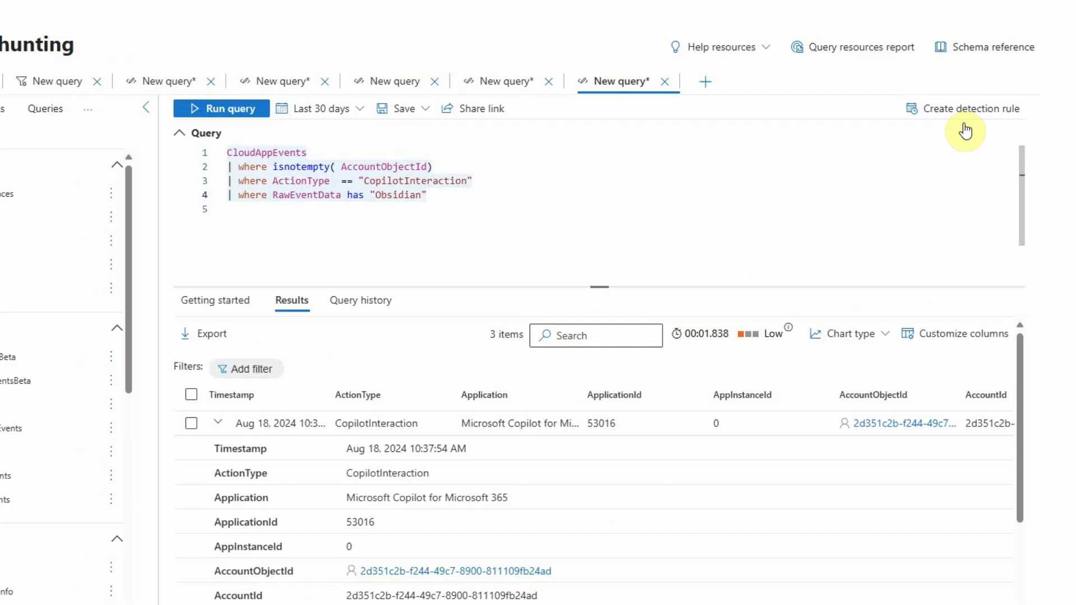
{"action": "left_click", "coordinate": [972, 109]}
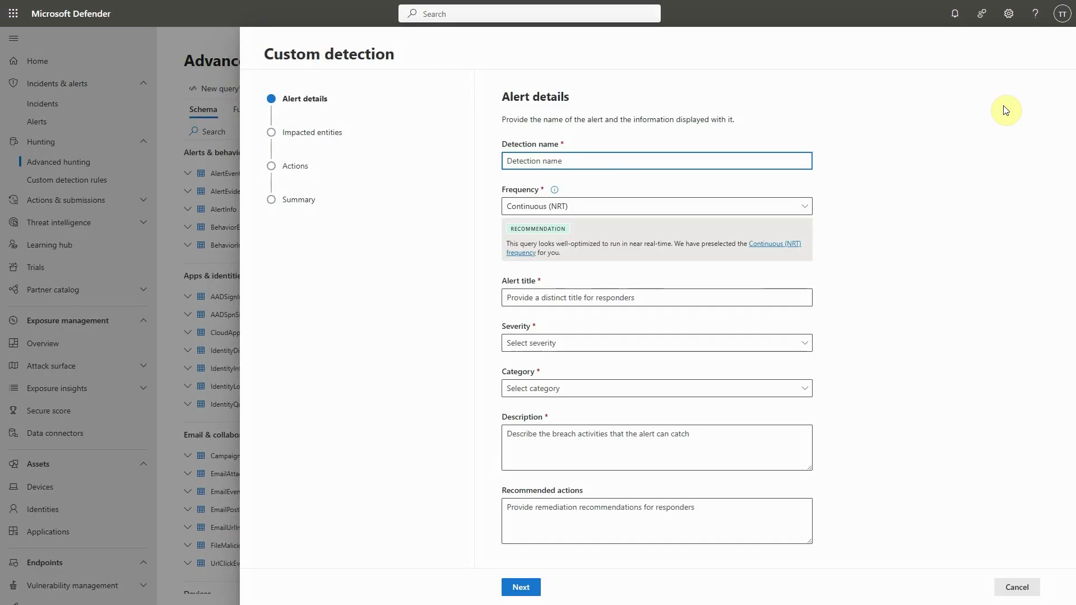
Enter the alert title, with High severity and Suspicious activity category
{"action": "scroll", "coordinate": [609, 261], "scroll_direction": "down", "scroll_amount": 1}
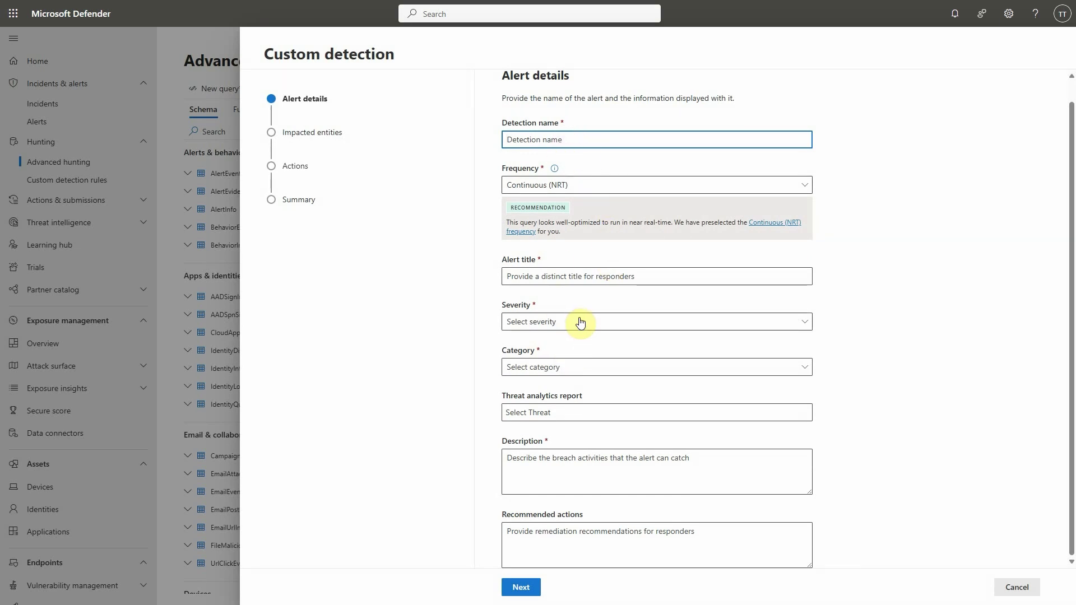
{"action": "left_click", "coordinate": [579, 275]}
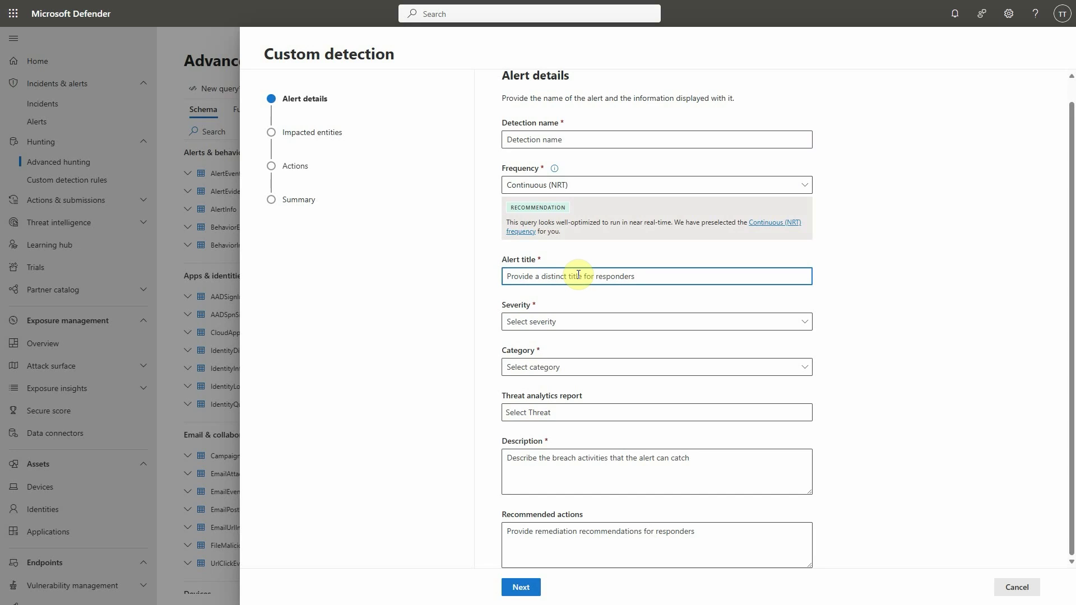
{"action": "type", "text": "S"}
{"action": "key", "text": "BackSpace"}
{"action": "type", "text": "Search on a highly sensitive project"}
{"action": "left_click", "coordinate": [569, 323]}
{"action": "left_click", "coordinate": [558, 342]}
{"action": "left_click", "coordinate": [554, 374]}
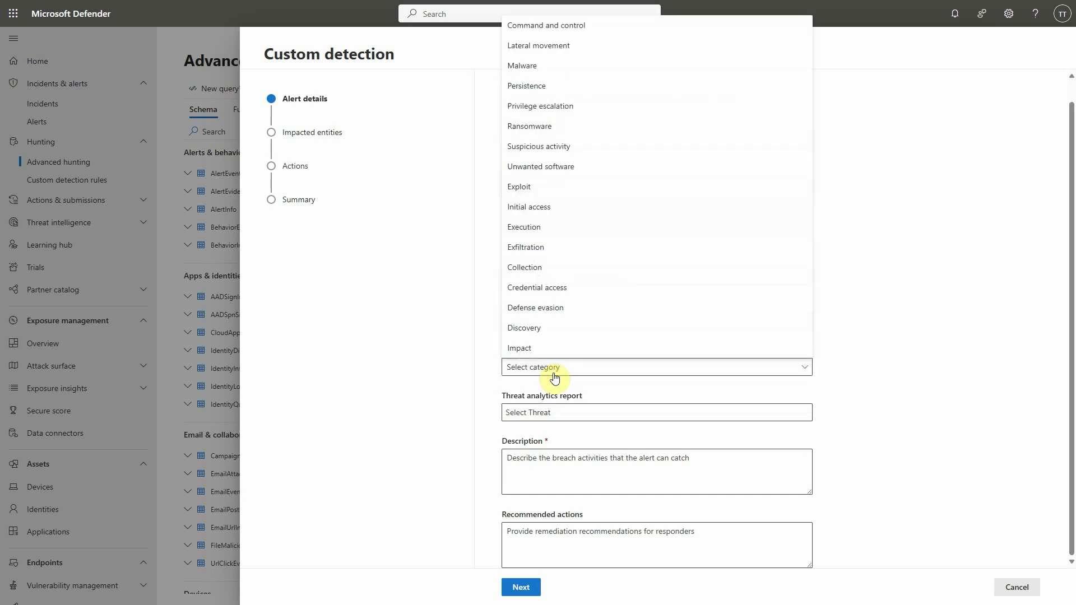
{"action": "left_click", "coordinate": [576, 148]}
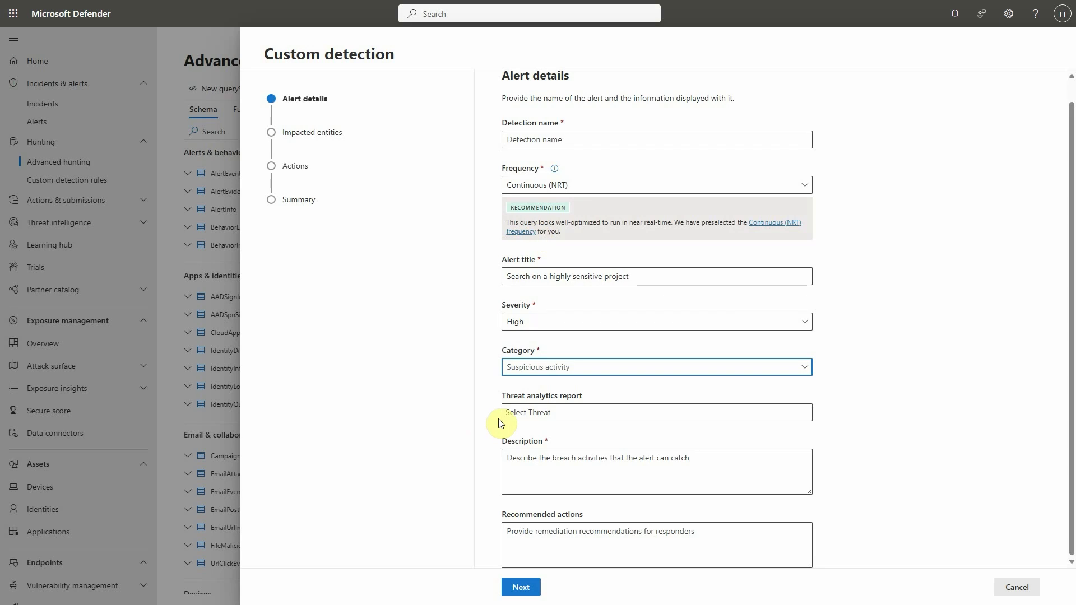
{"action": "left_click", "coordinate": [510, 385]}
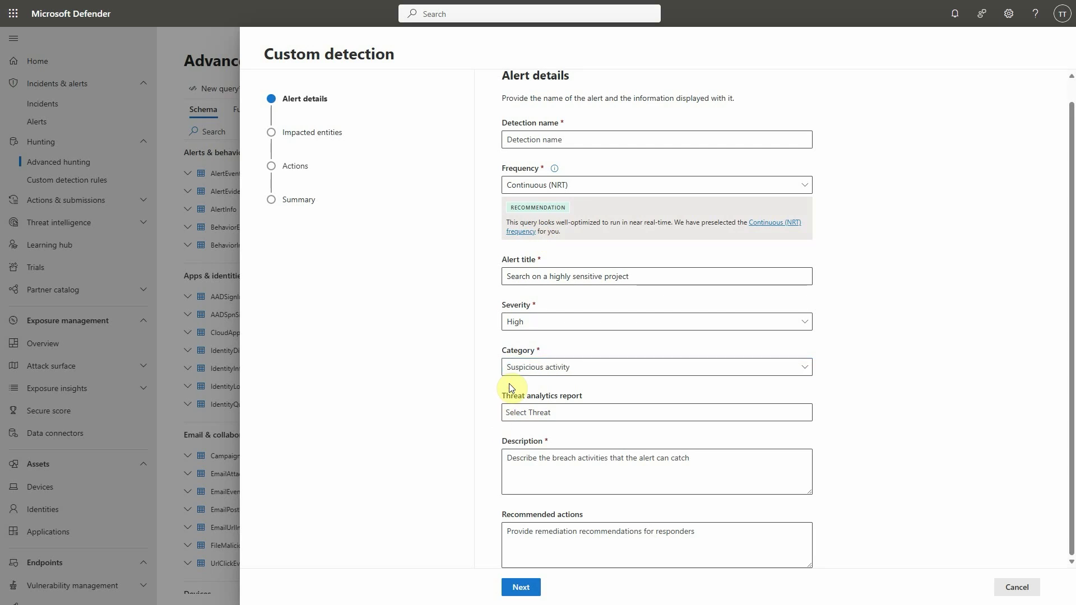
Add a project Obsidian description and name the detection 'sensitive search'
{"action": "left_click", "coordinate": [549, 470]}
{"action": "type", "text": "s"}
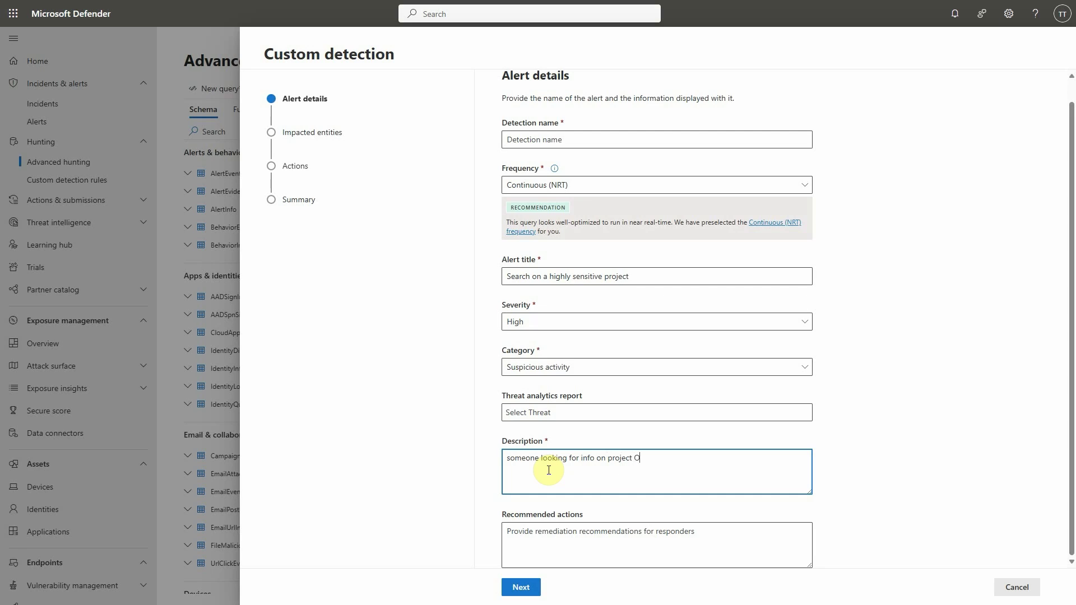
{"action": "type", "text": "dian"}
{"action": "left_click", "coordinate": [531, 592]}
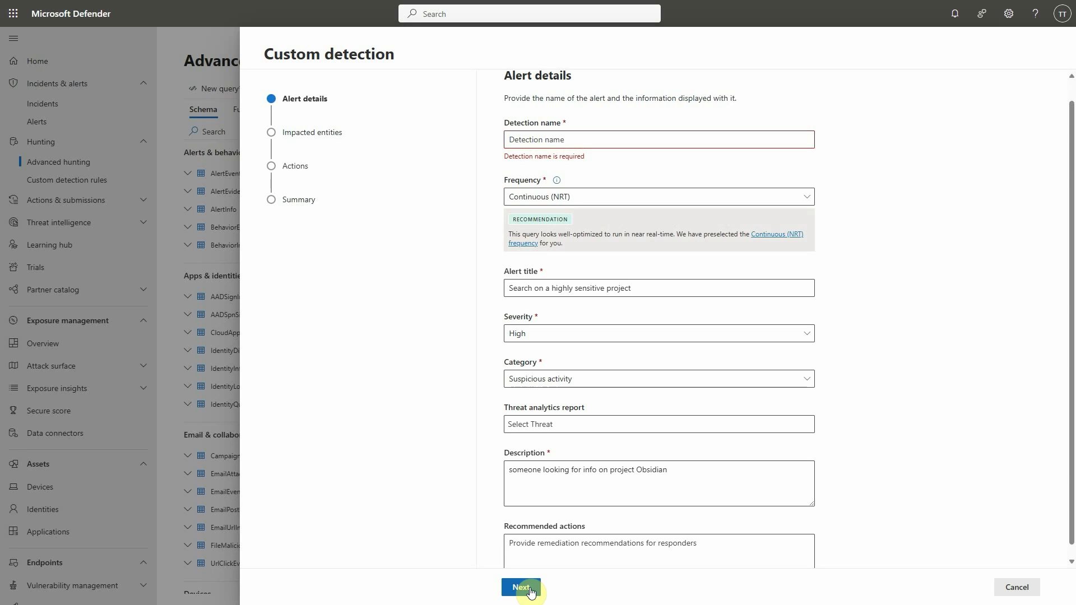
{"action": "left_click", "coordinate": [594, 143]}
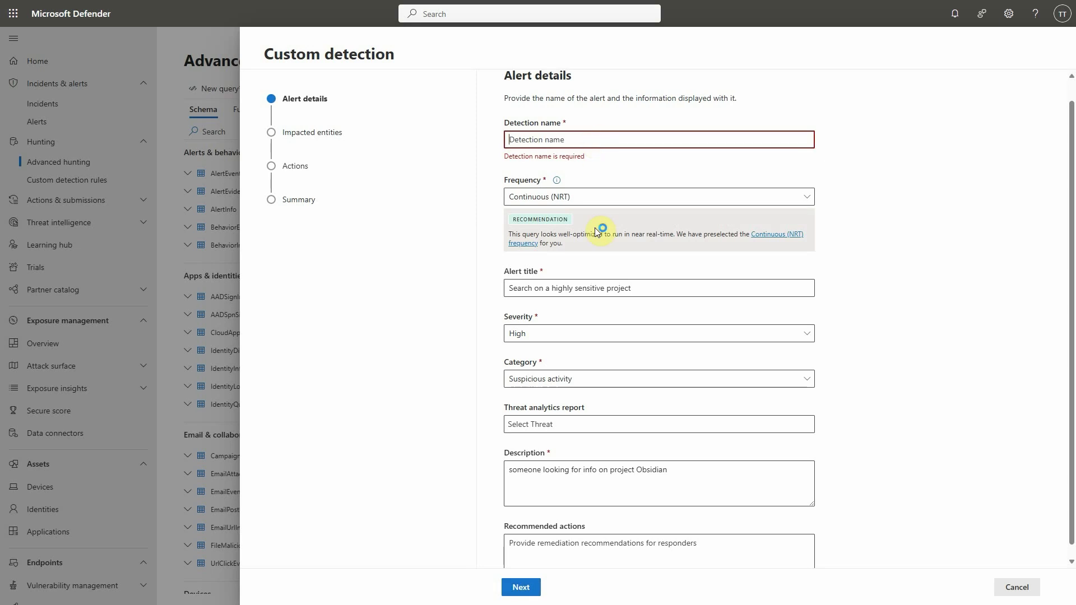
{"action": "left_click", "coordinate": [600, 157]}
{"action": "type", "text": "sensitive search"}
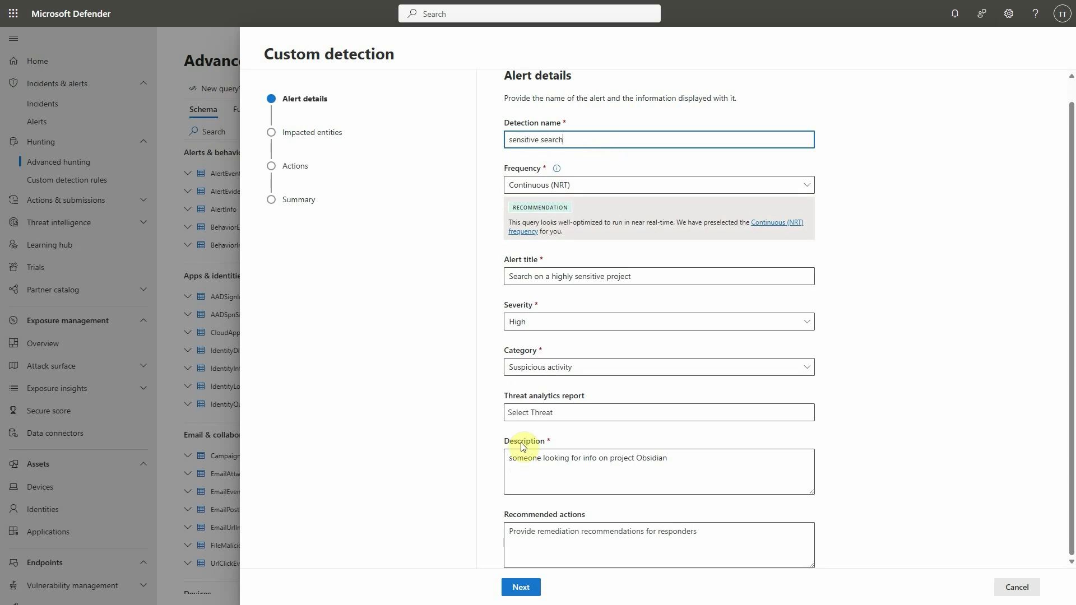
{"action": "left_click", "coordinate": [520, 587]}
Set User as the impacted entity, identified by AccountId
{"action": "left_click", "coordinate": [514, 193]}
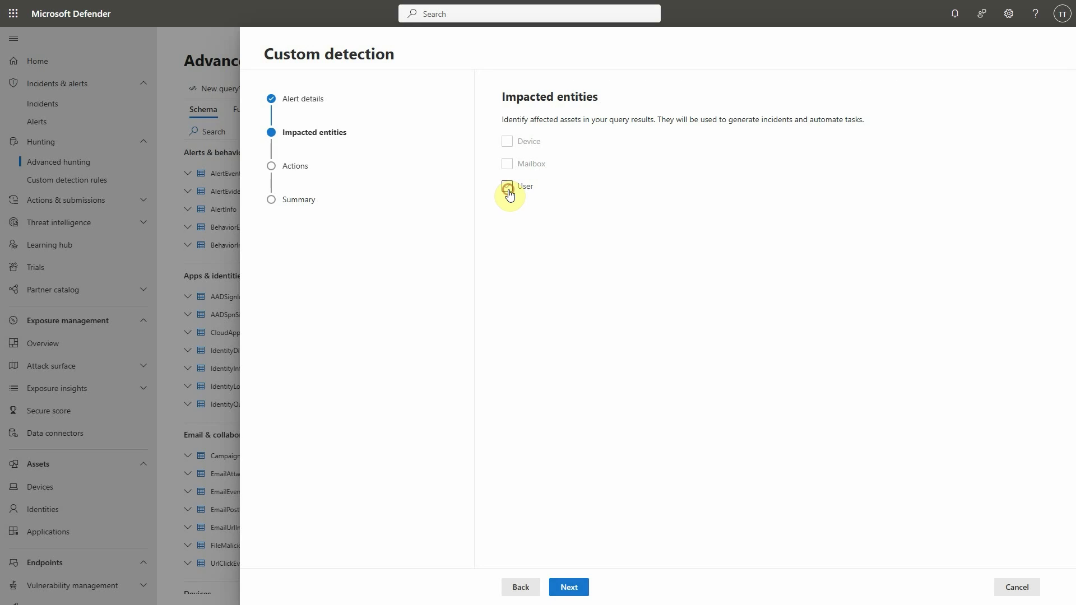
{"action": "left_click", "coordinate": [550, 212]}
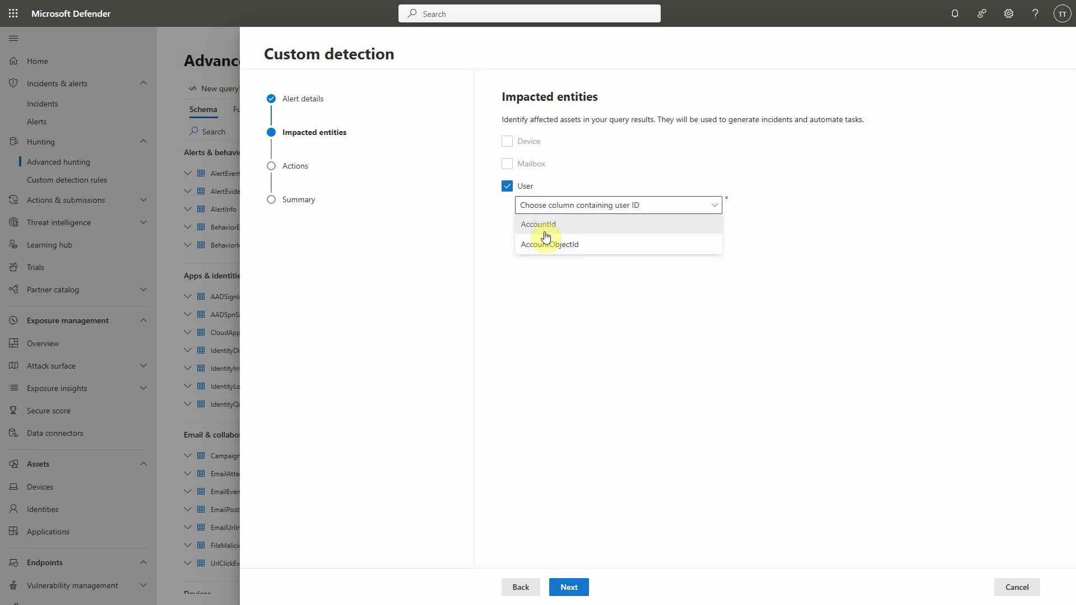
{"action": "left_click", "coordinate": [545, 230]}
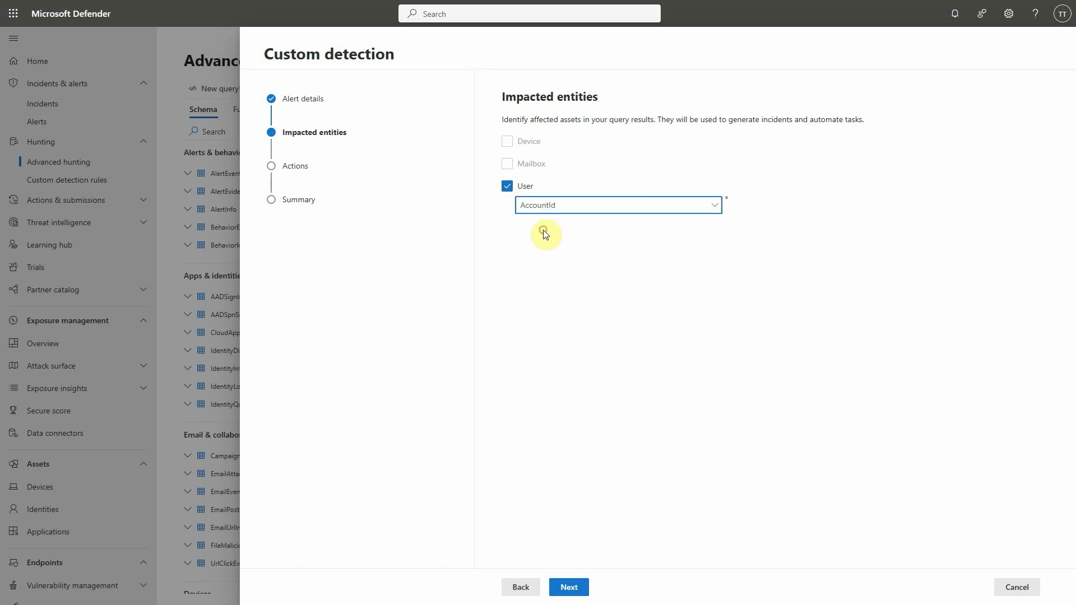
Skip the user actions, review the Summary, and submit the 'sensitive search' rule
{"action": "left_click", "coordinate": [571, 588]}
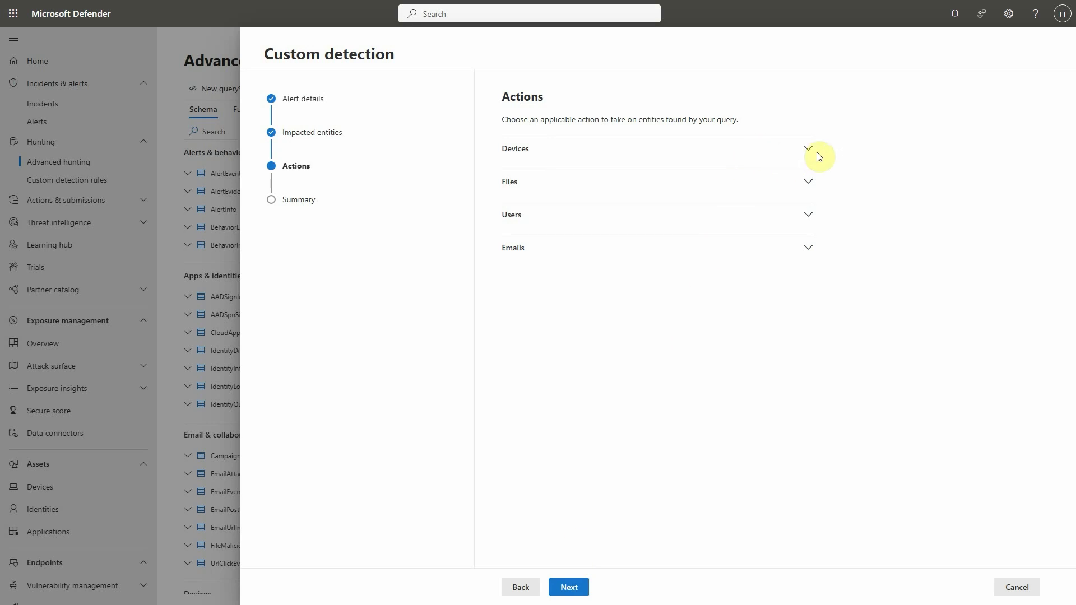
{"action": "left_click", "coordinate": [805, 217]}
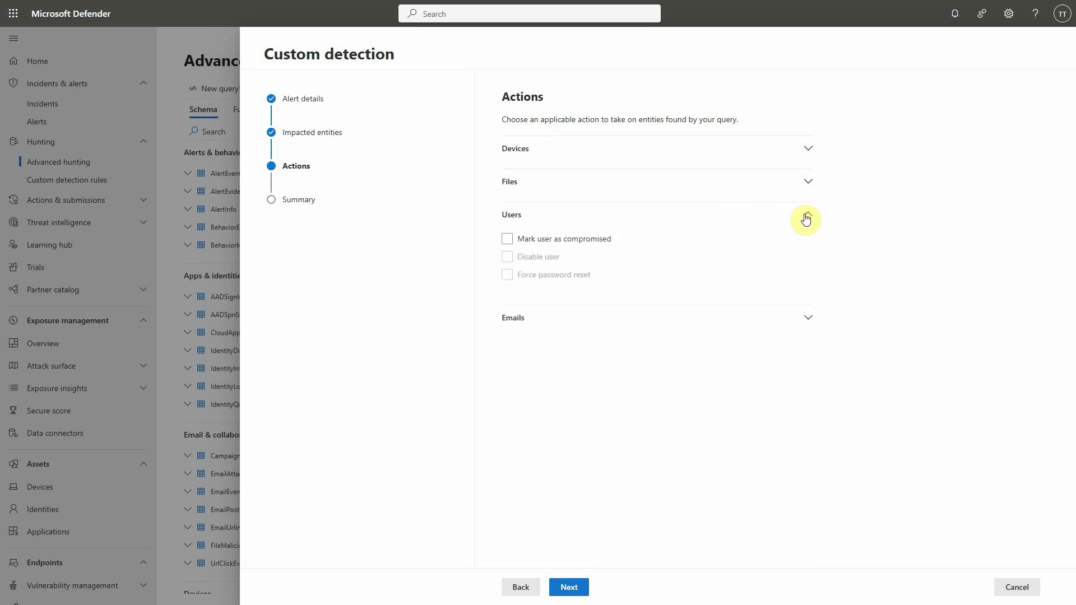
{"action": "left_click", "coordinate": [568, 586]}
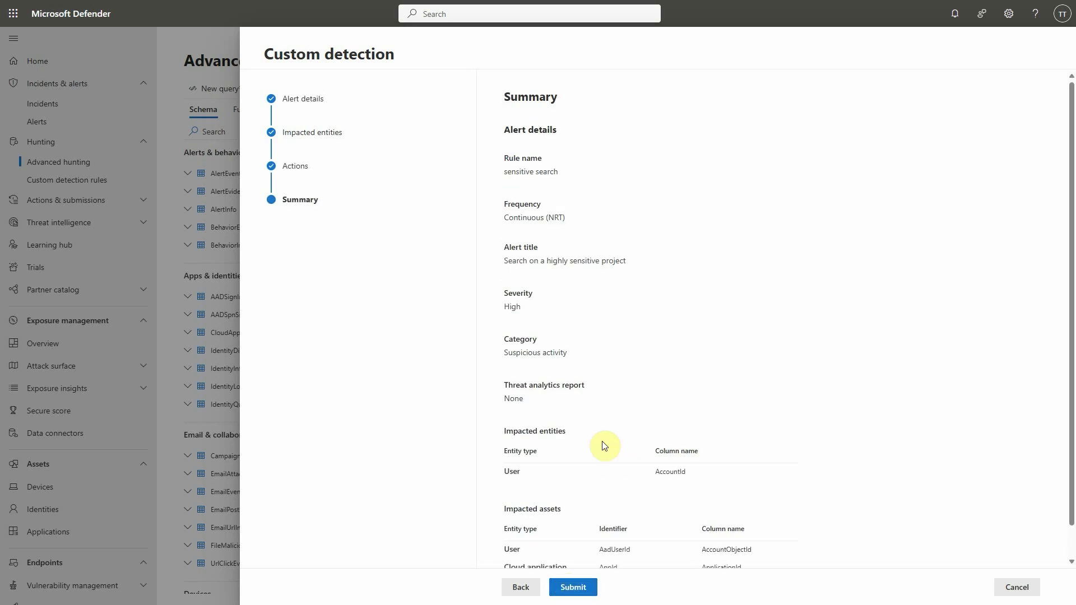
{"action": "scroll", "coordinate": [603, 445], "scroll_direction": "down", "scroll_amount": 1}
{"action": "left_click", "coordinate": [583, 591]}
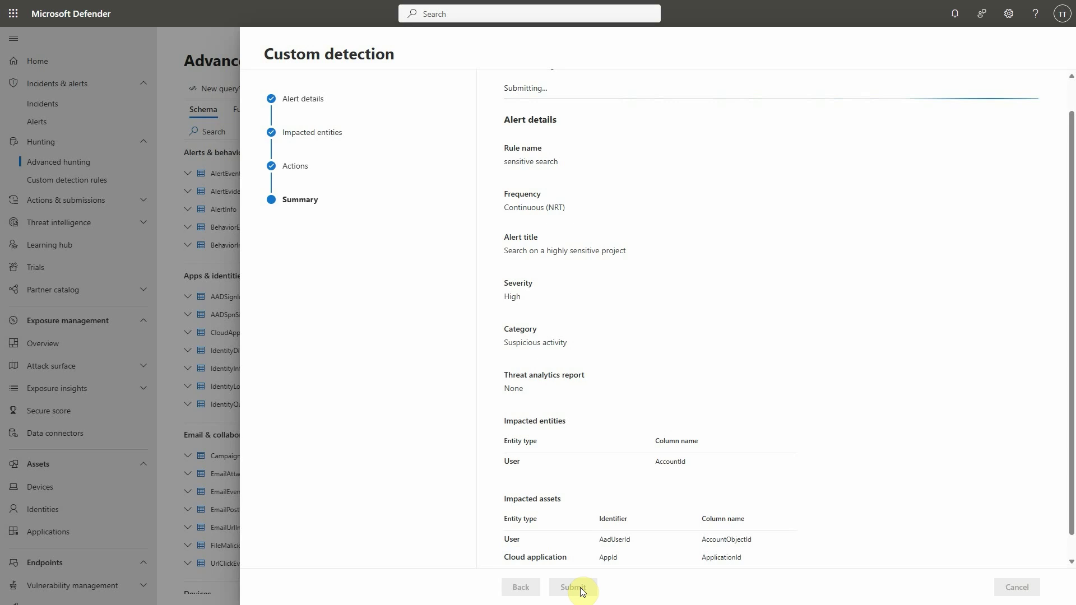